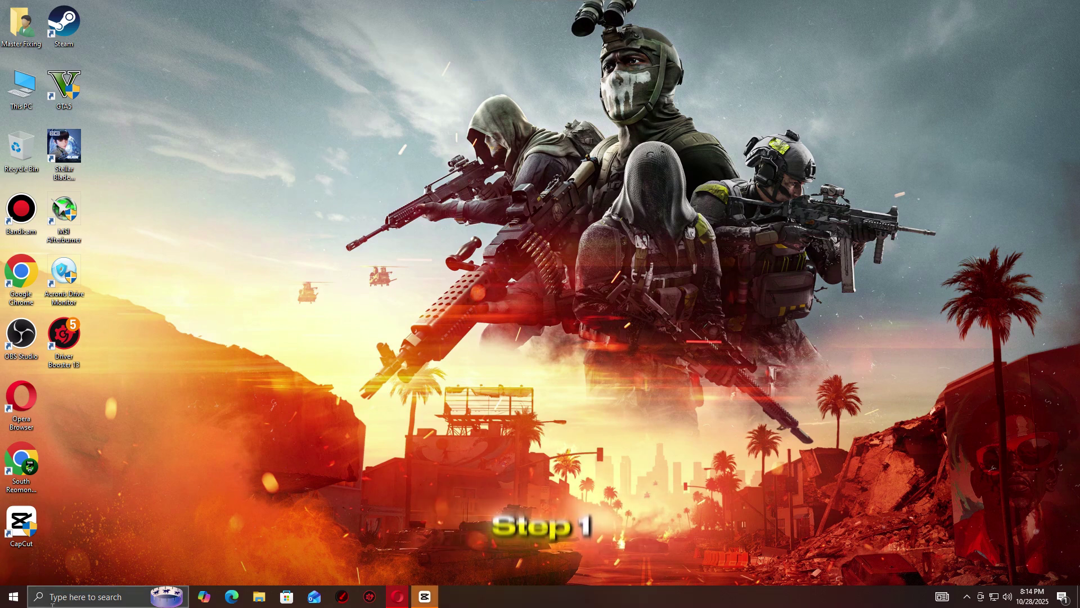
# Open Device Manager, expand Display adapters and choose Update driver for the Radeon RX 470.
pyautogui.press('super')
pyautogui.write('dev')
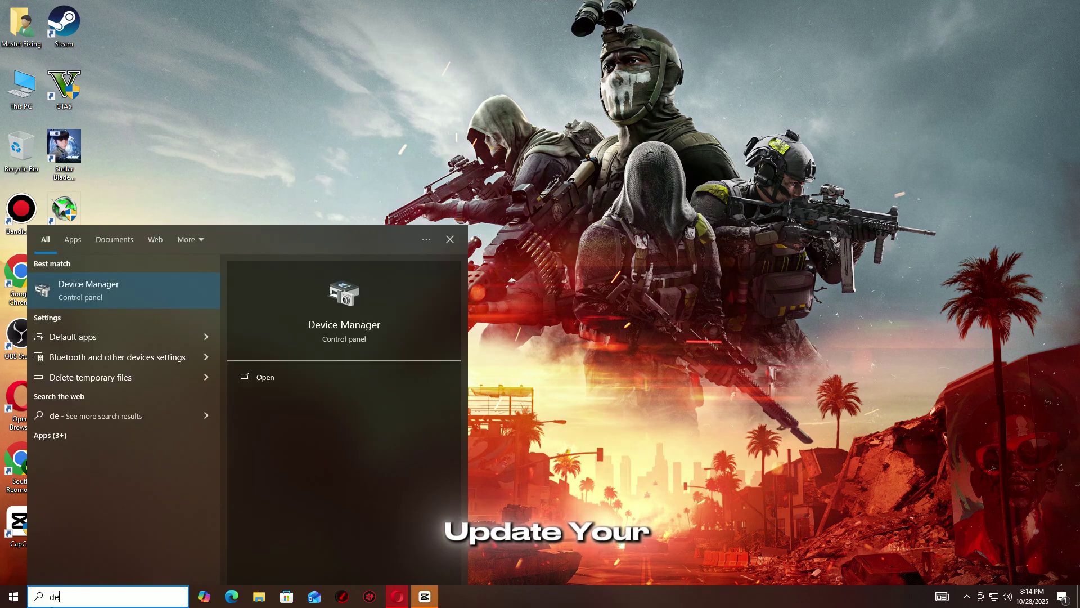
pyautogui.write('ice')
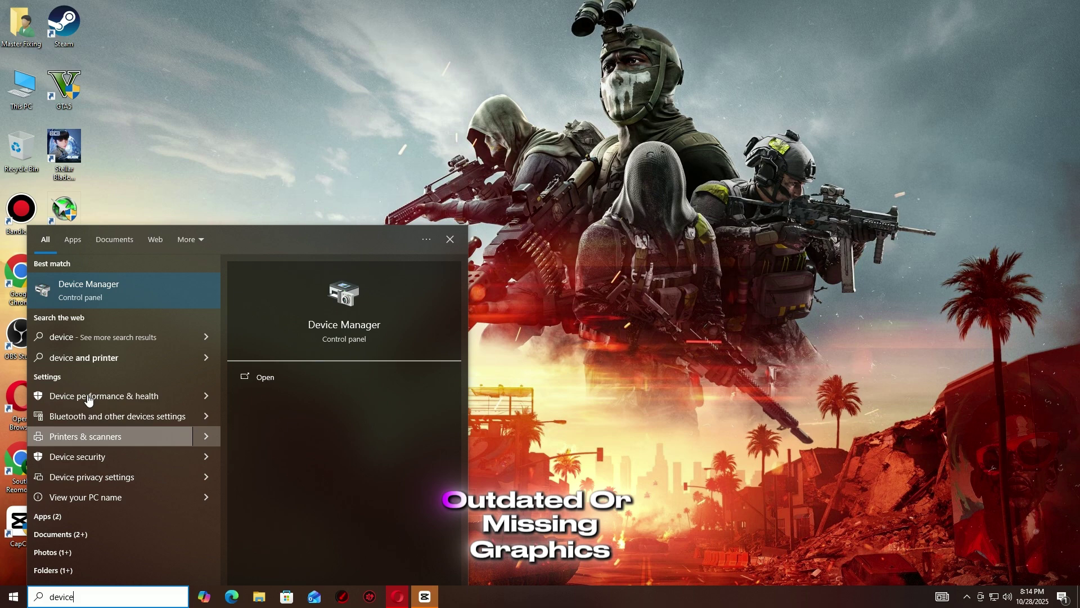
pyautogui.click(81, 300)
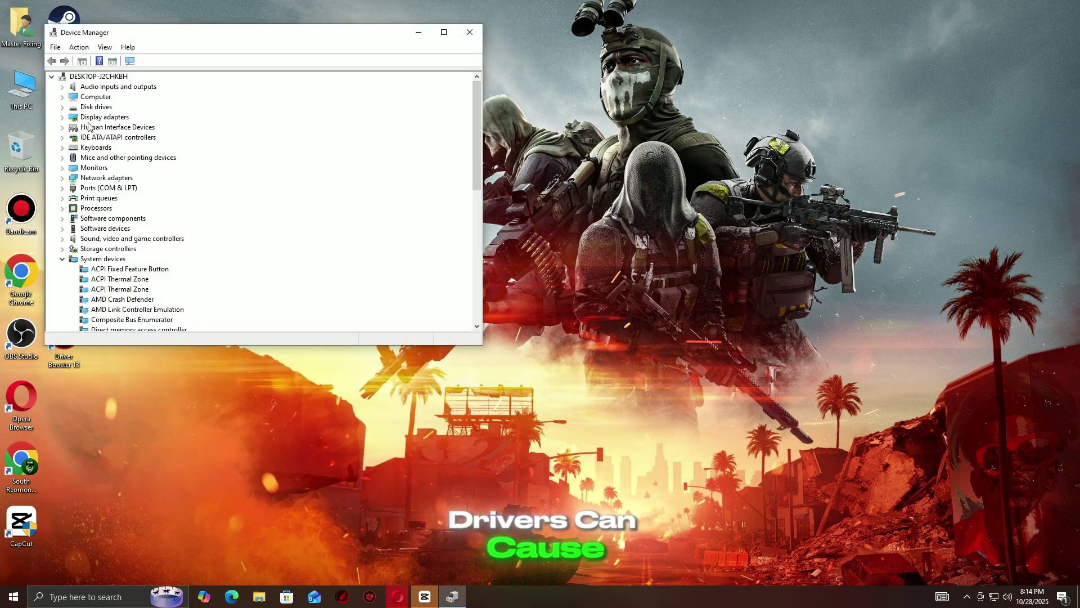
pyautogui.doubleClick(91, 117)
pyautogui.rightClick(127, 127)
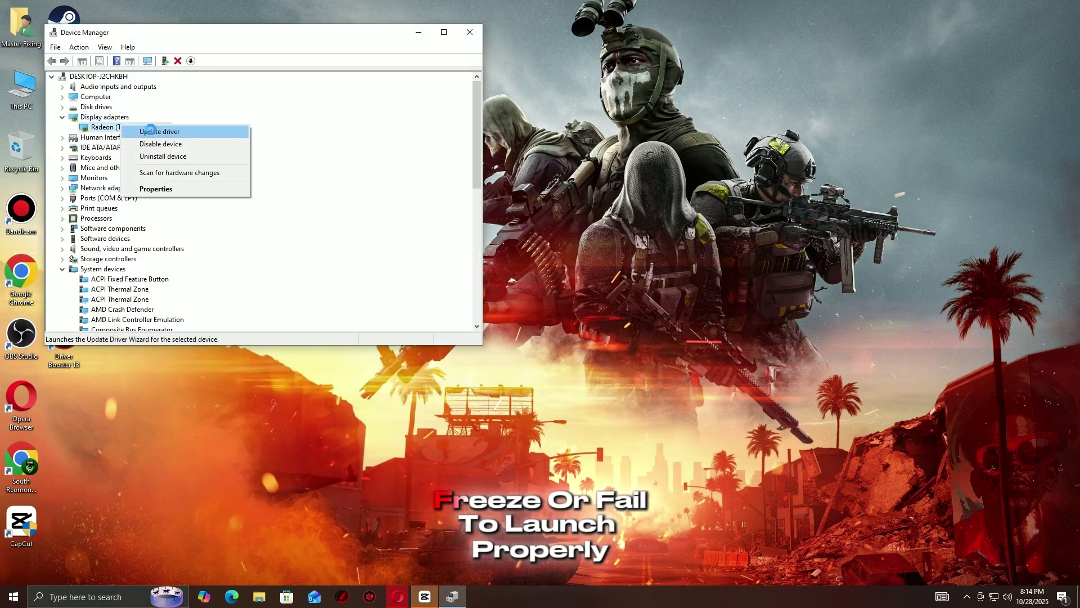
pyautogui.click(172, 137)
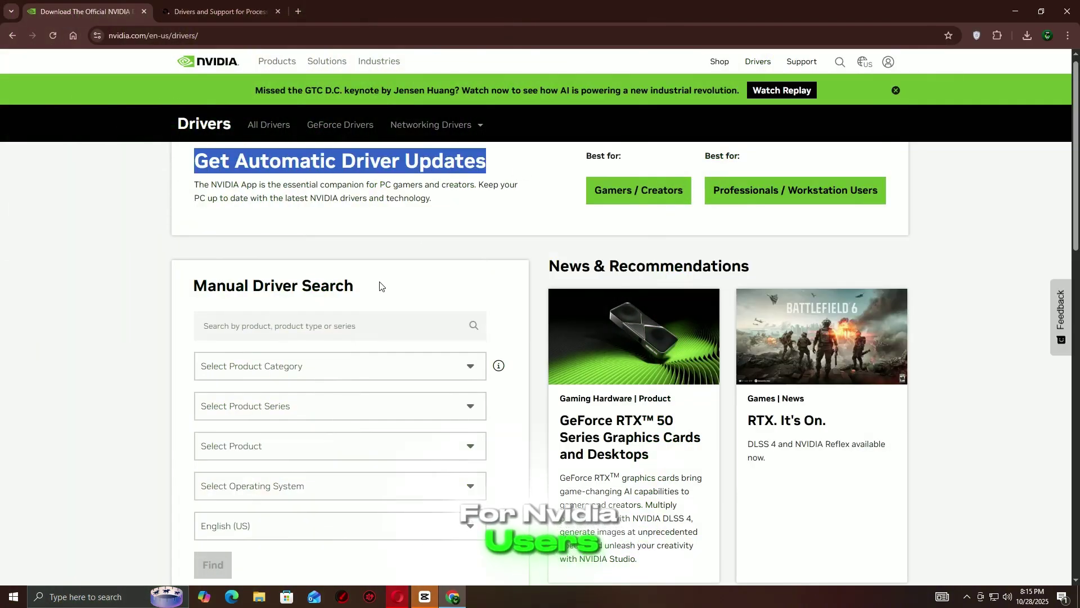
# Highlight NVIDIA's Manual Driver Search and Windows 10/11 Drivers text, then restart the PC.
pyautogui.moveTo(380, 285); pyautogui.dragTo(187, 288)
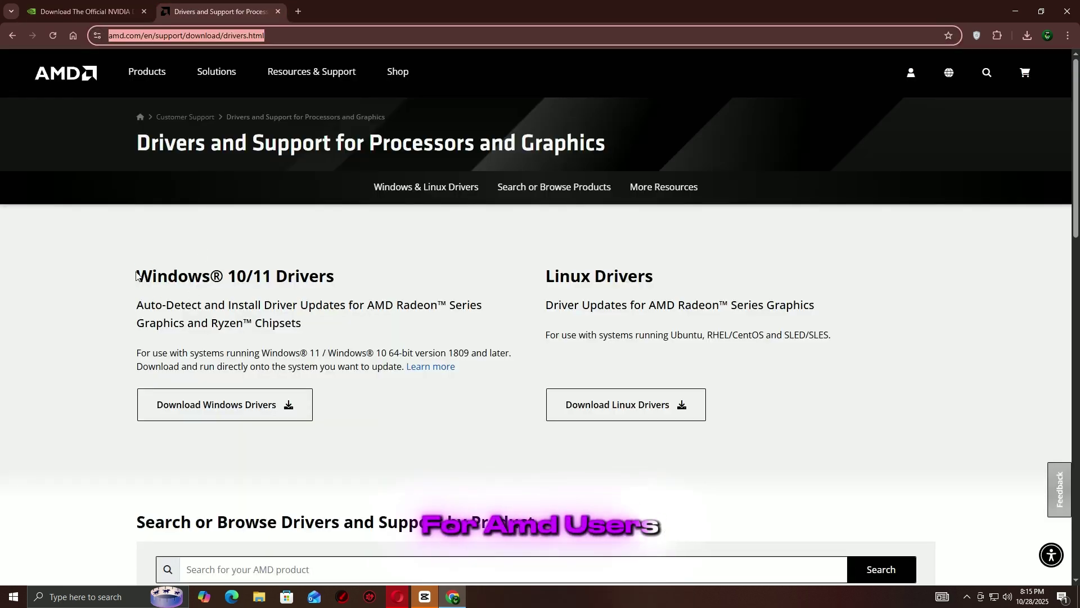
pyautogui.moveTo(137, 276); pyautogui.dragTo(312, 324)
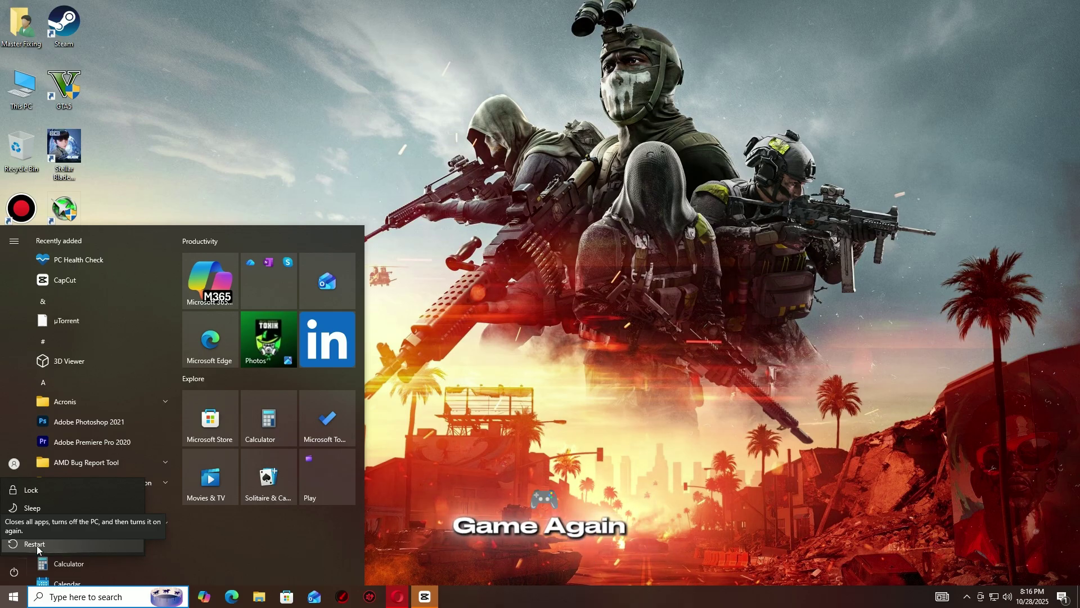
pyautogui.click(46, 545)
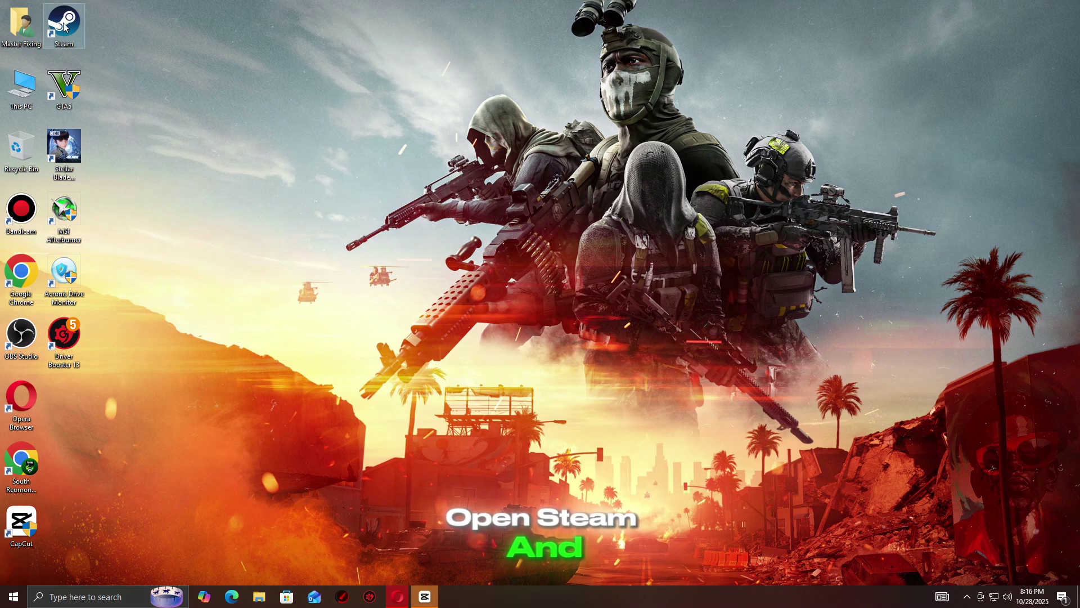
# Open Stellar Blade Demo's Steam properties on the Installed Files page.
pyautogui.doubleClick(63, 24)
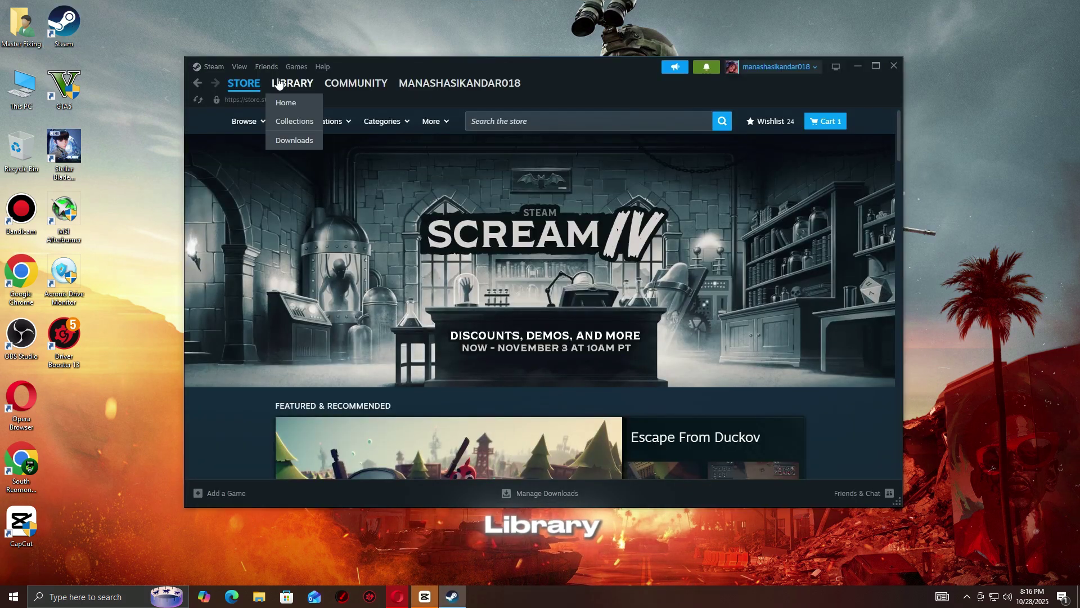
pyautogui.click(292, 83)
pyautogui.rightClick(253, 471)
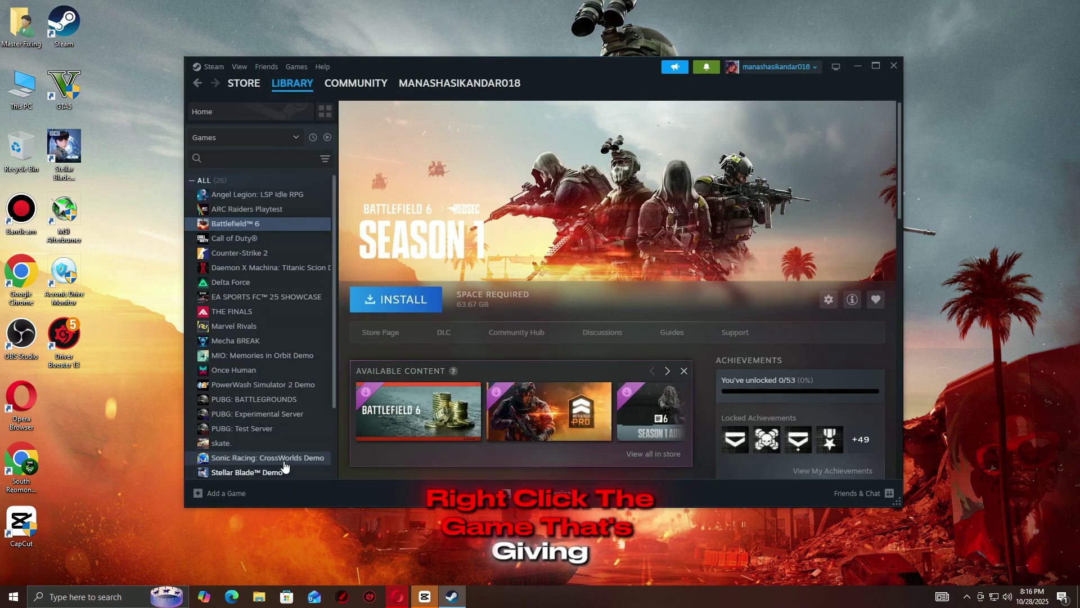
pyautogui.click(278, 460)
pyautogui.click(380, 227)
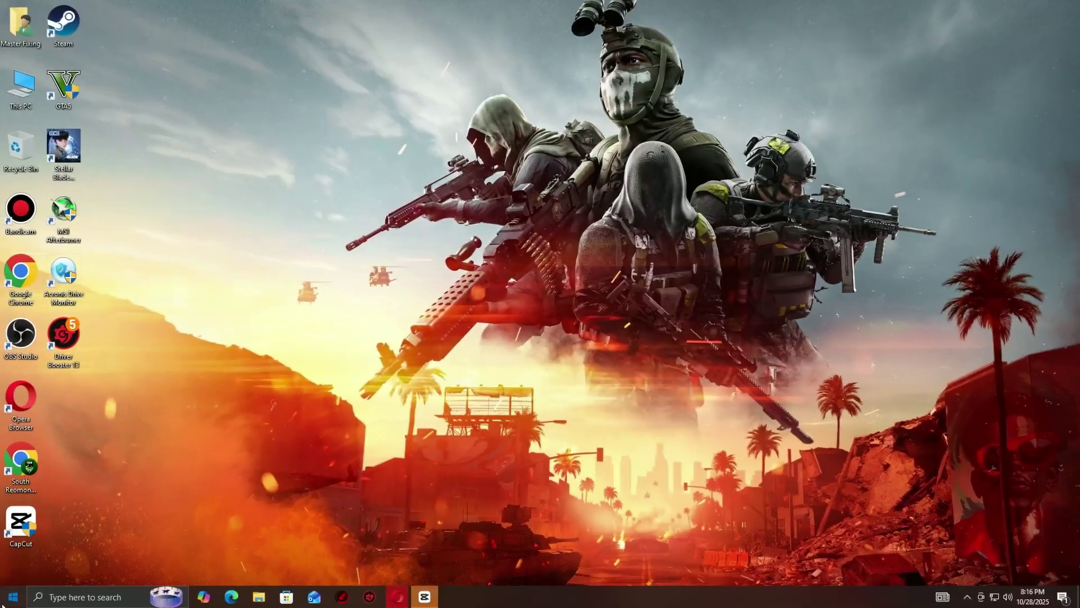
# Restart the PC from the Start menu's power options.
pyautogui.click(13, 597)
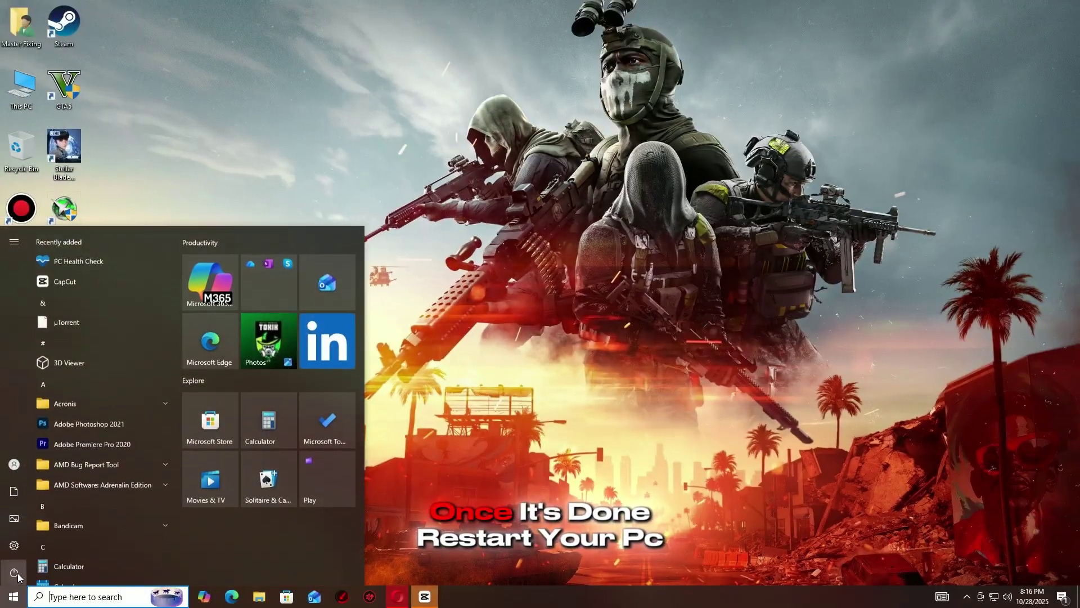
pyautogui.click(13, 571)
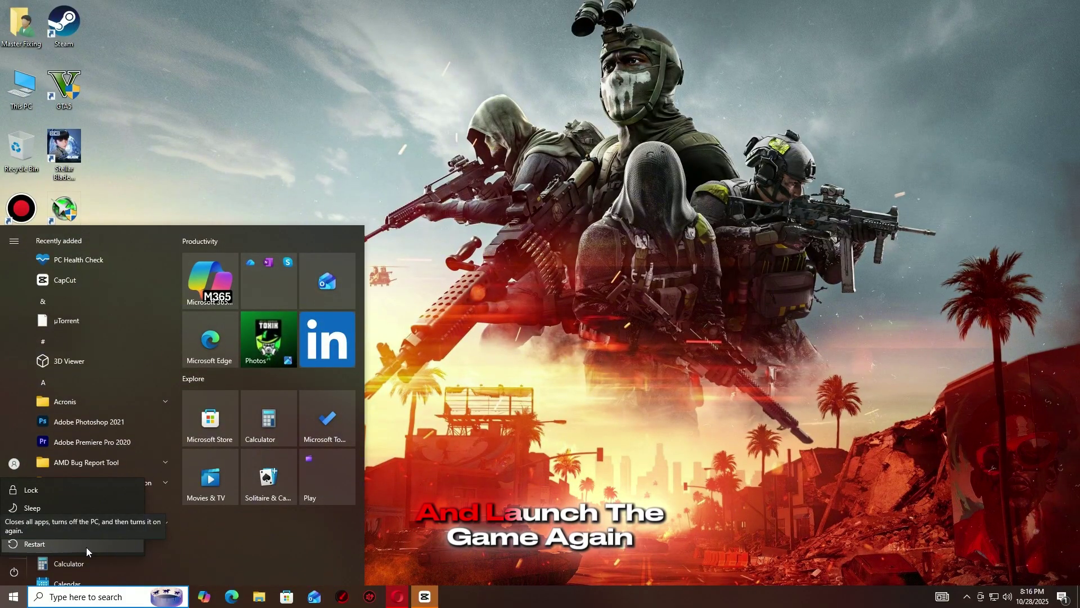
pyautogui.click(64, 549)
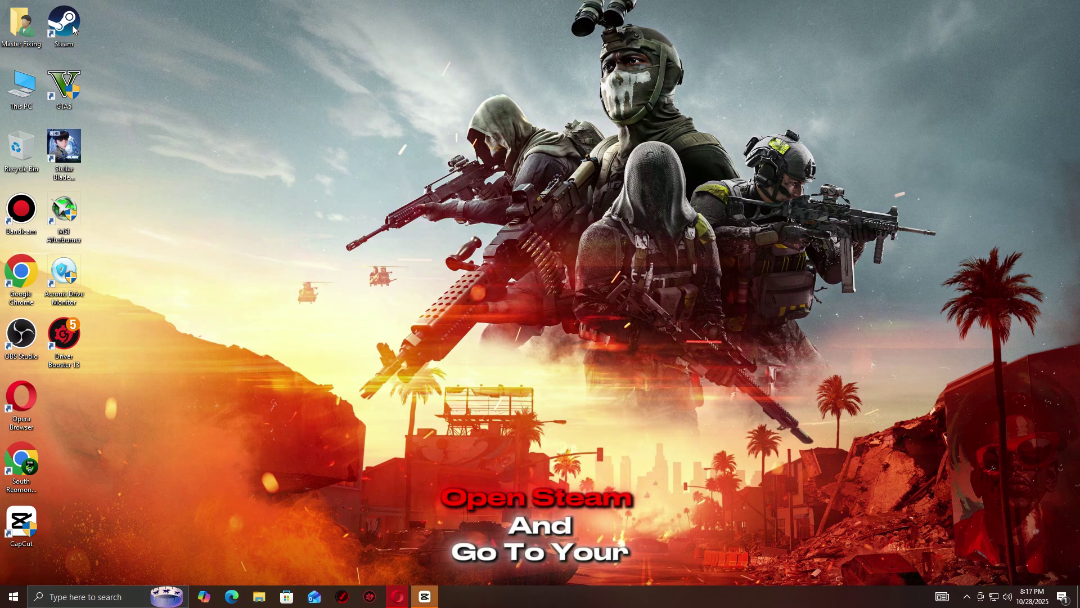
# Open Stellar Blade Demo's local install folder from the Steam library.
pyautogui.doubleClick(69, 24)
pyautogui.click(292, 83)
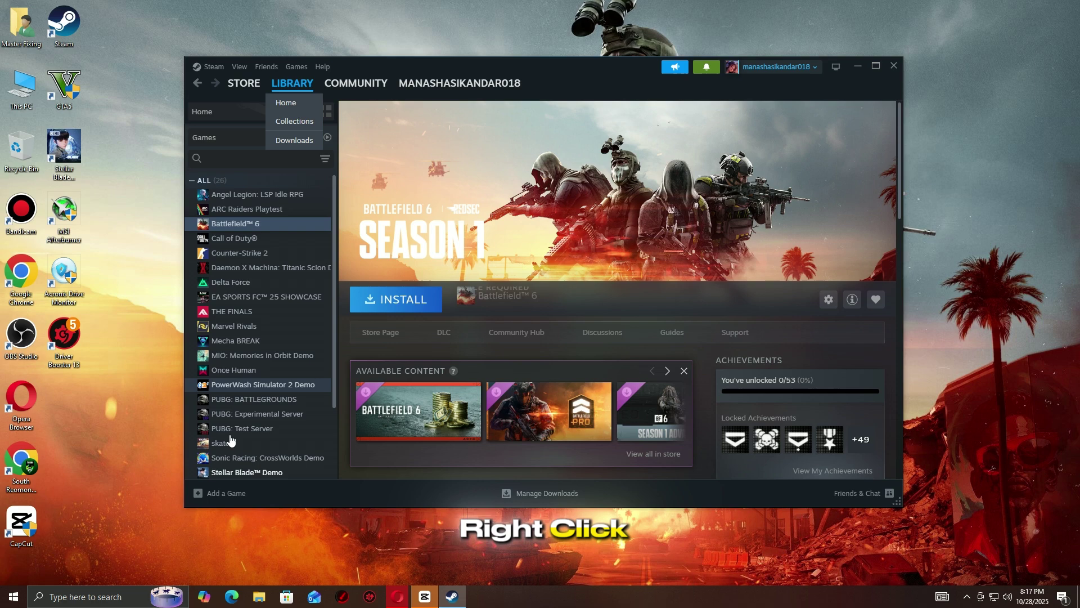
pyautogui.rightClick(230, 472)
pyautogui.moveTo(263, 443)
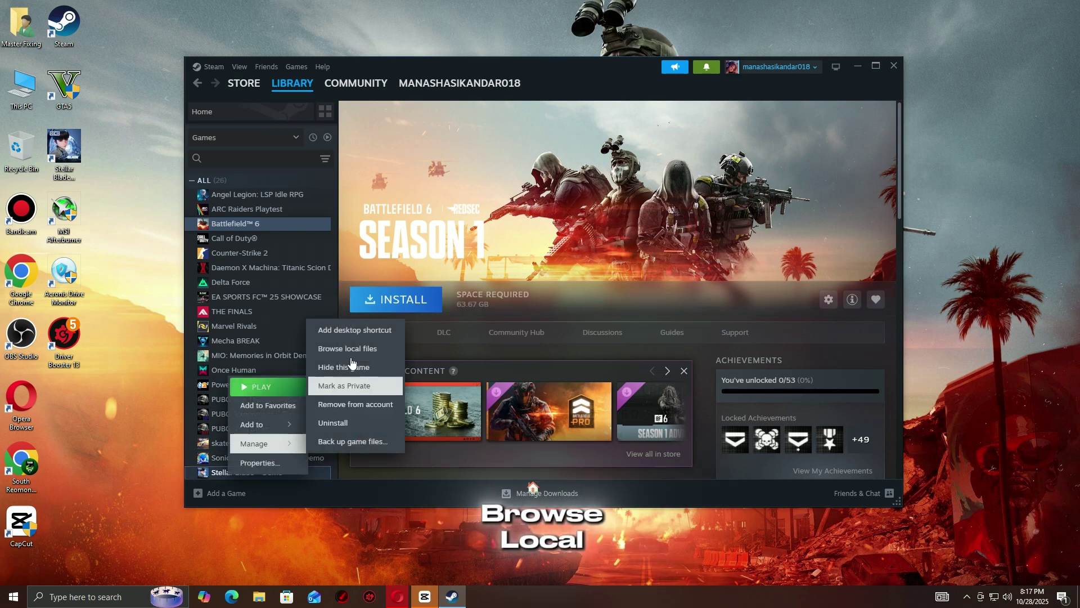
pyautogui.click(349, 352)
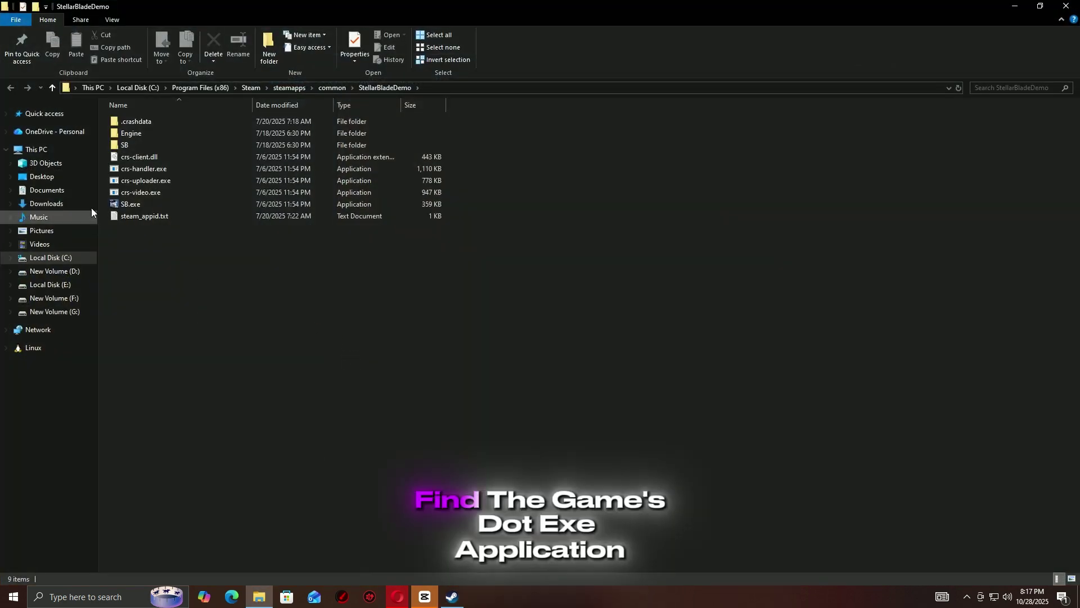
# Set SB.exe to run in Windows 8 compatibility mode and as administrator.
pyautogui.rightClick(116, 203)
pyautogui.click(139, 467)
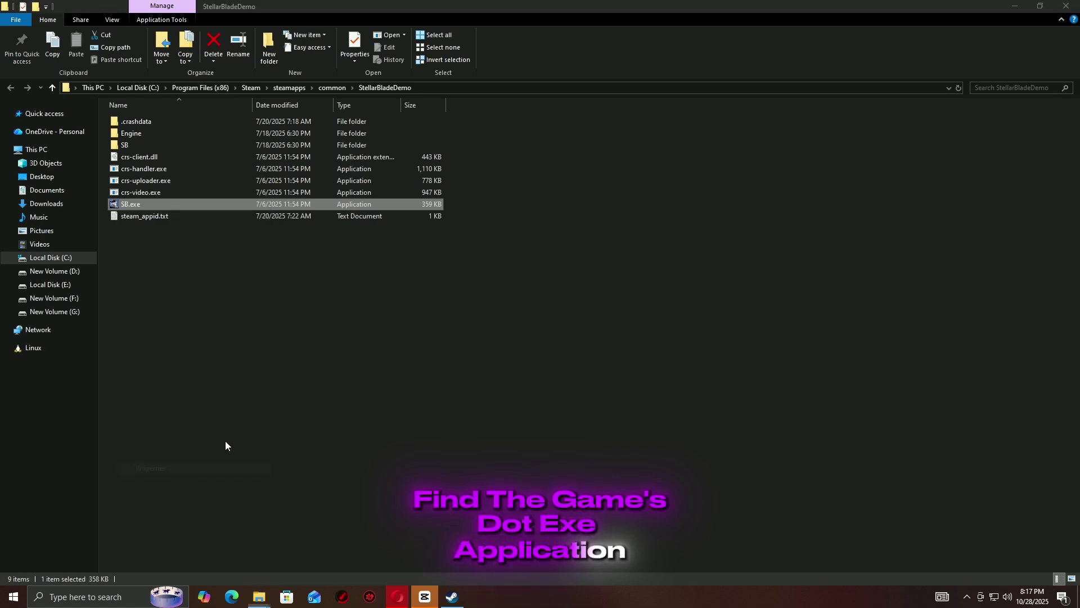
pyautogui.click(171, 229)
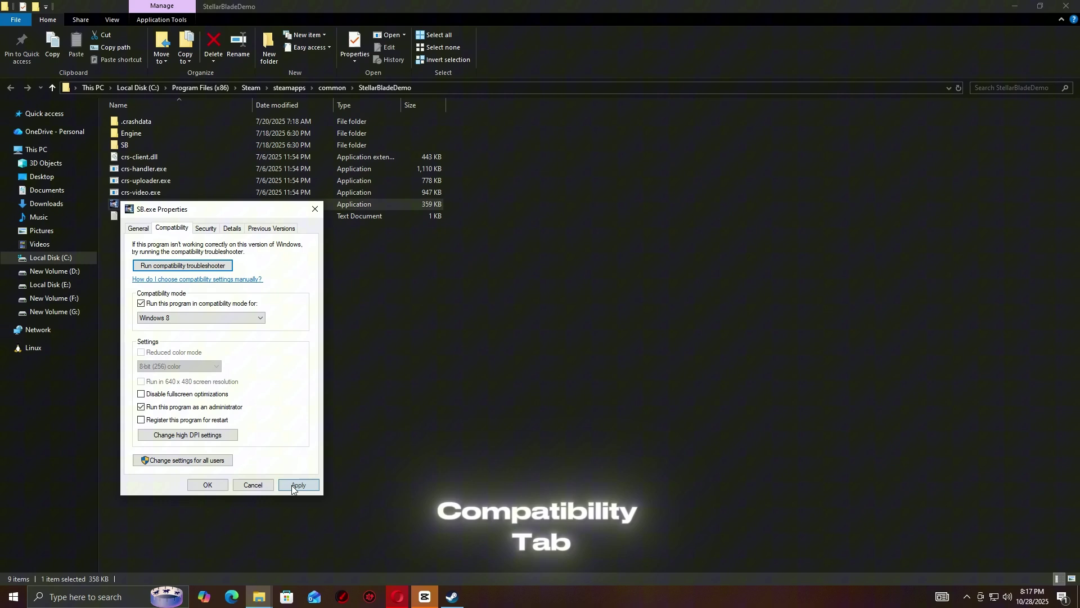
pyautogui.click(207, 484)
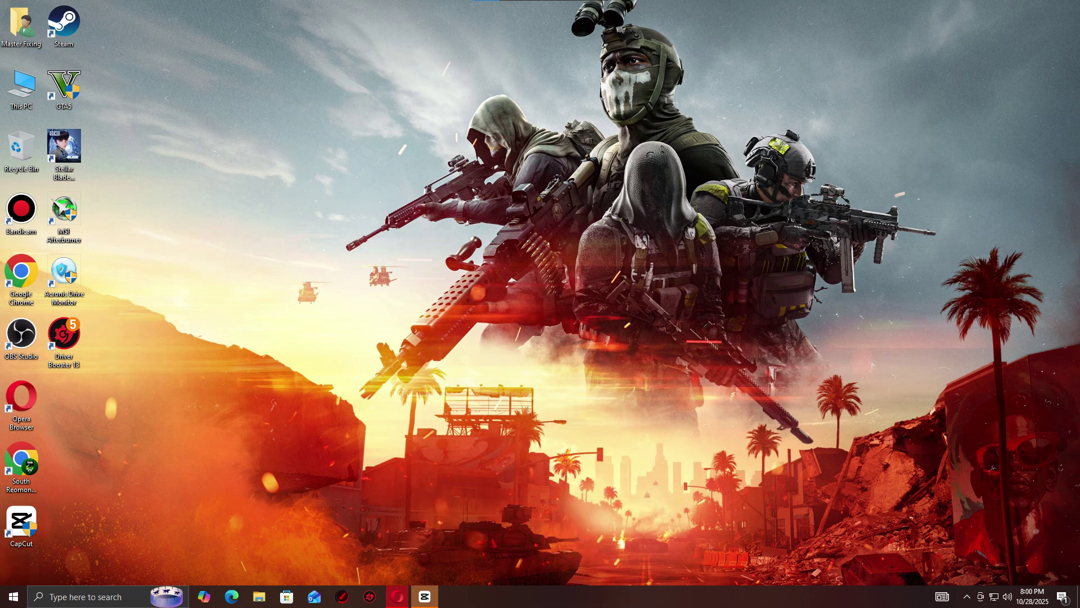
# Open Task Manager from the taskbar and show the Startup apps list.
pyautogui.rightClick(732, 596)
pyautogui.click(737, 553)
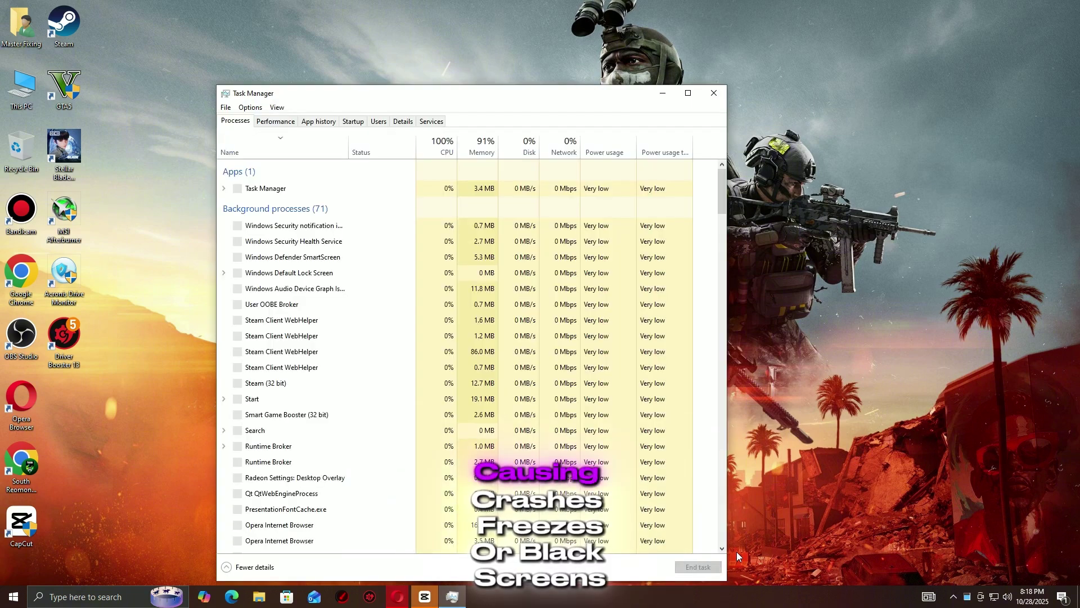
pyautogui.rightClick(296, 204)
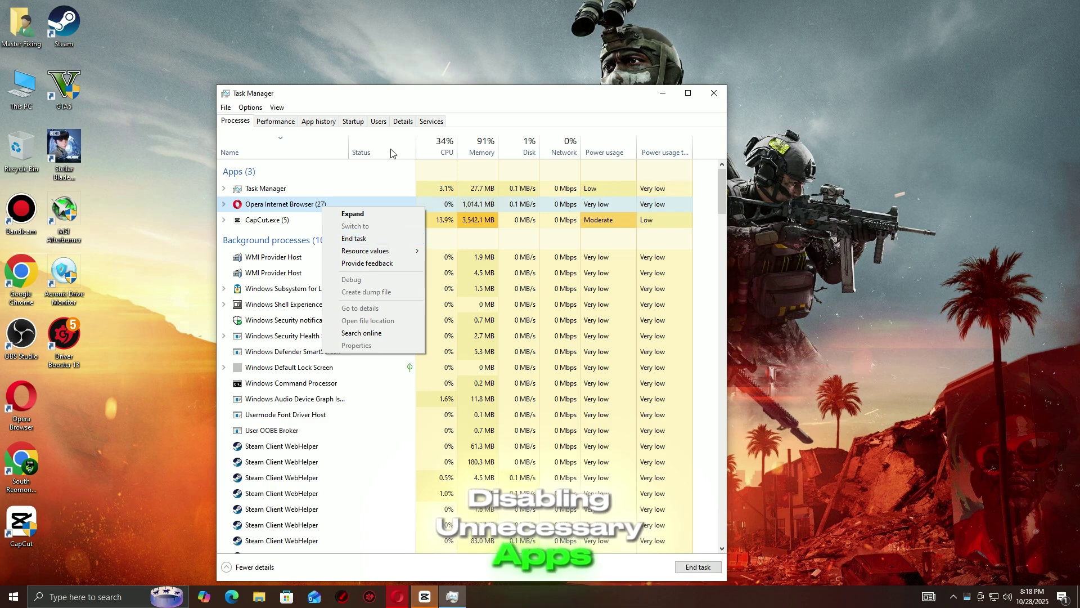
pyautogui.click(353, 122)
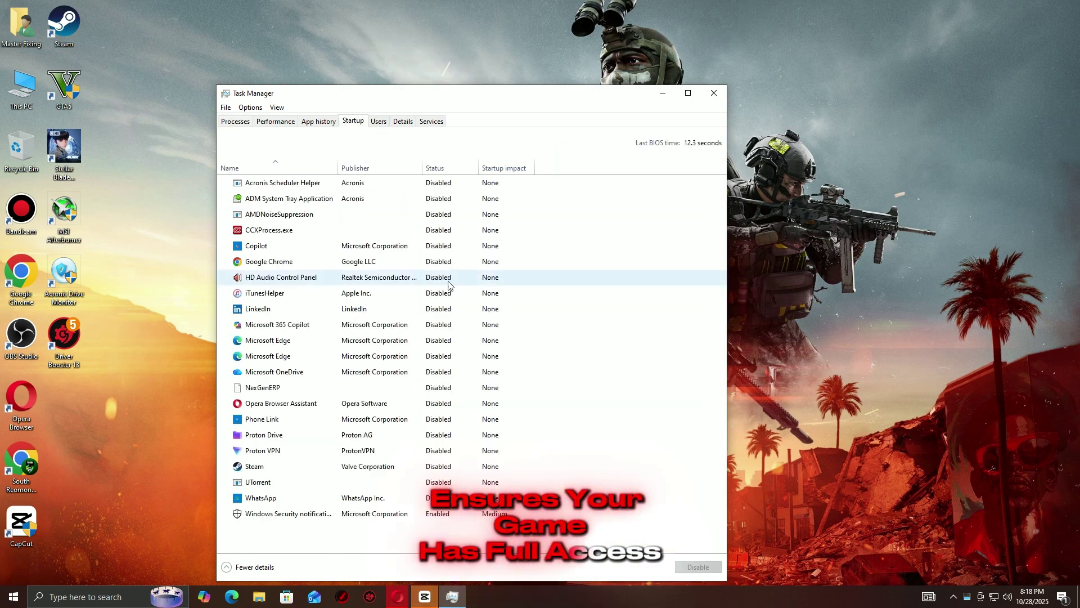
# Disable Copilot as a startup app.
pyautogui.rightClick(422, 253)
pyautogui.click(456, 256)
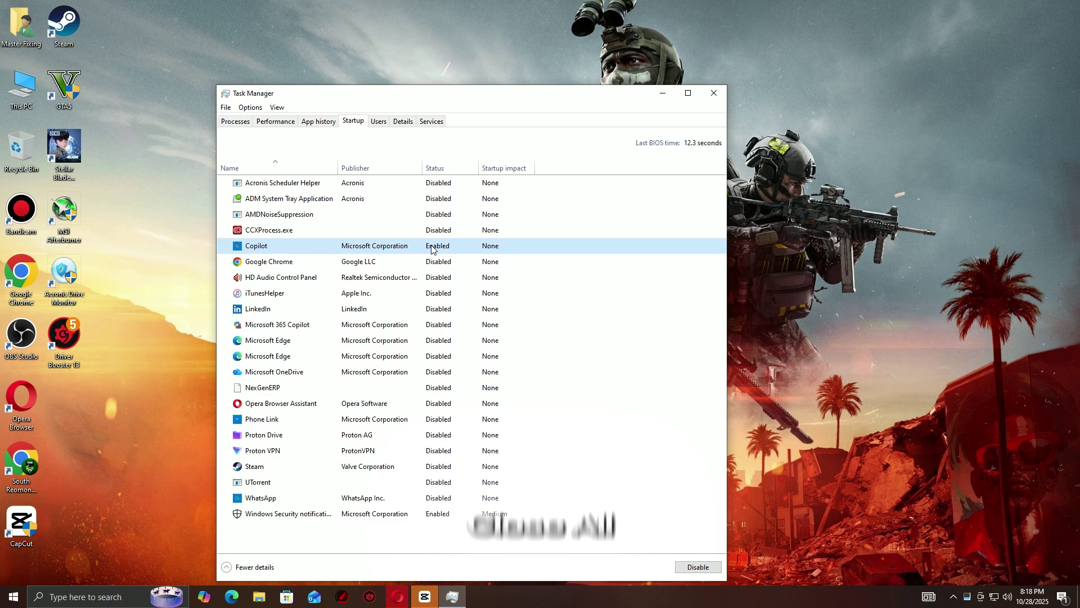
pyautogui.rightClick(432, 246)
pyautogui.click(461, 254)
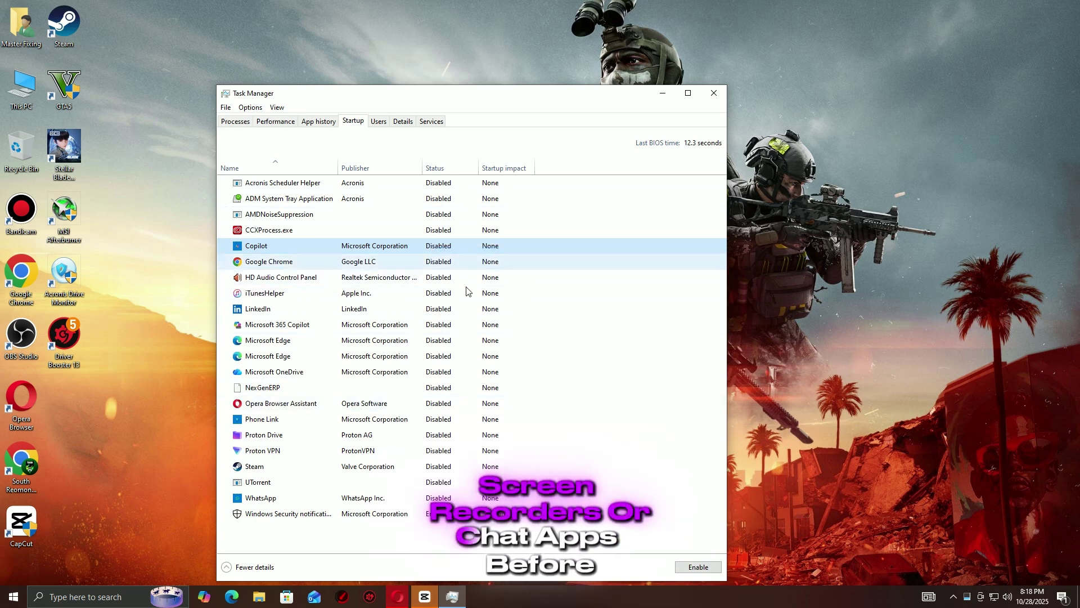
# Turn off Stellar Blade Demo's in-game Steam Overlay, then launch AMD Software: Adrenalin Edition.
pyautogui.click(715, 93)
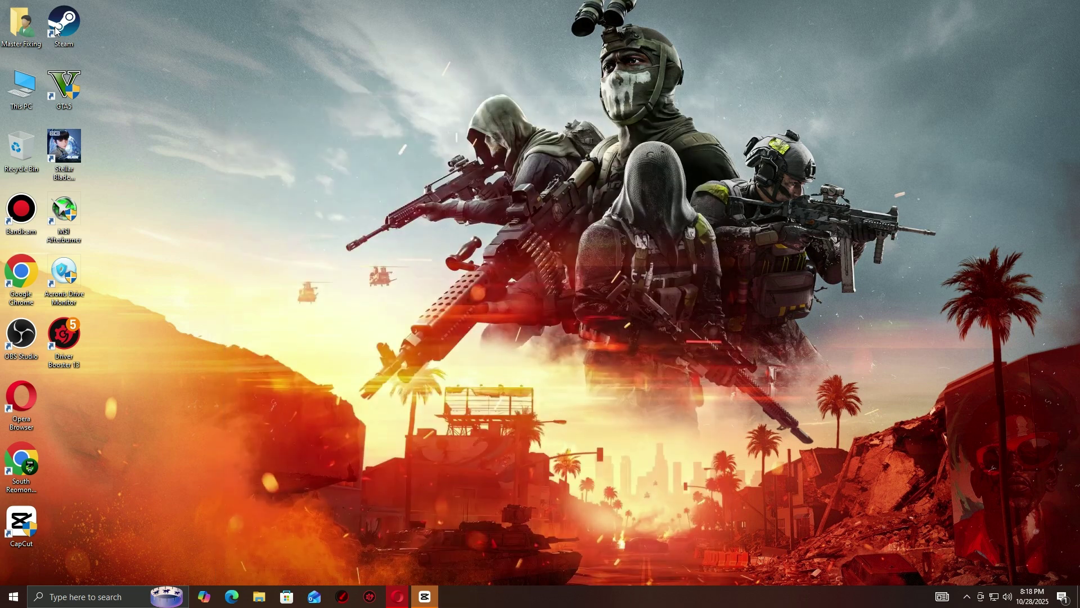
pyautogui.doubleClick(64, 26)
pyautogui.click(292, 82)
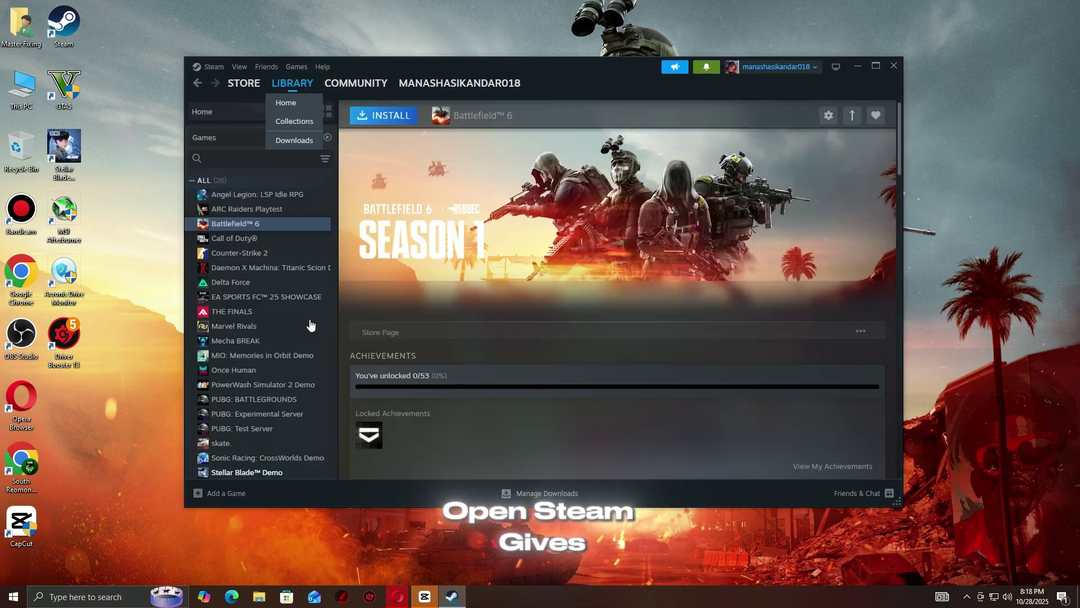
pyautogui.rightClick(245, 471)
pyautogui.click(267, 464)
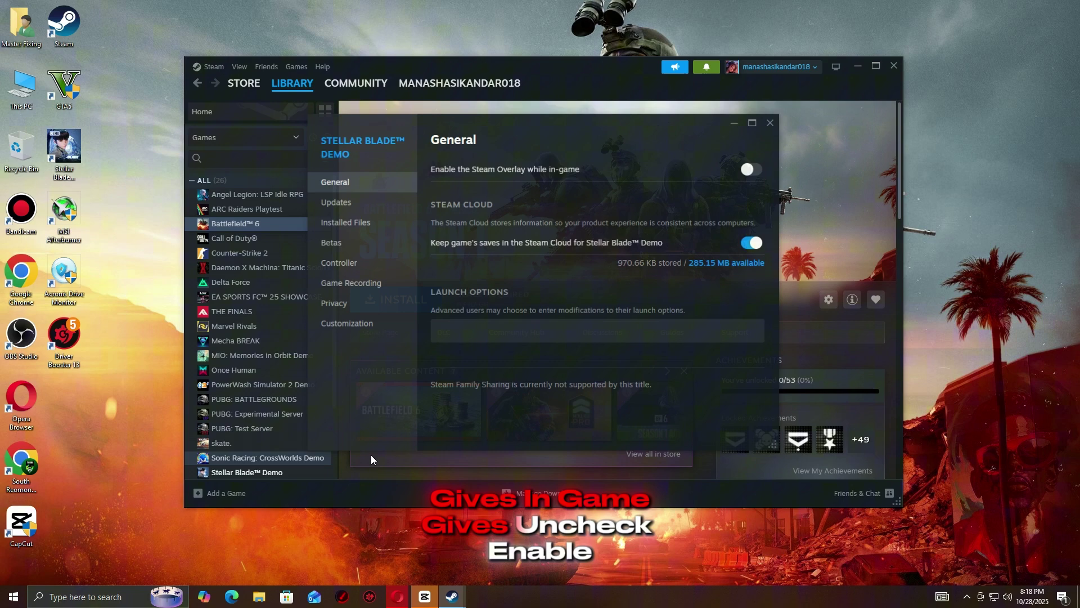
pyautogui.click(754, 172)
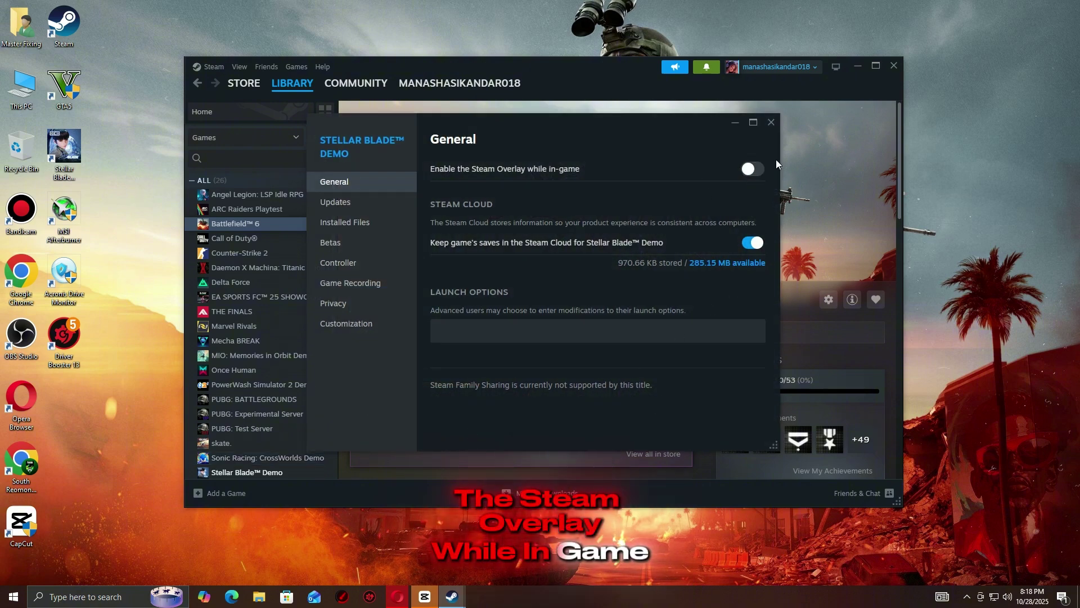
pyautogui.rightClick(919, 190)
pyautogui.click(978, 198)
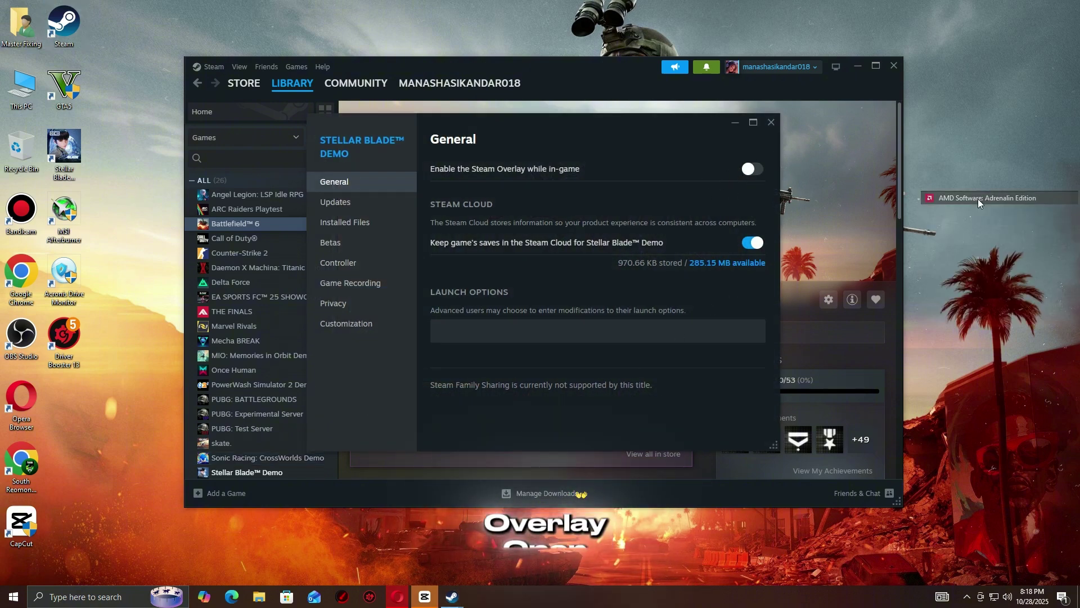
# Toggle the In-Game Overlay setting in AMD Software's Preferences.
pyautogui.click(980, 52)
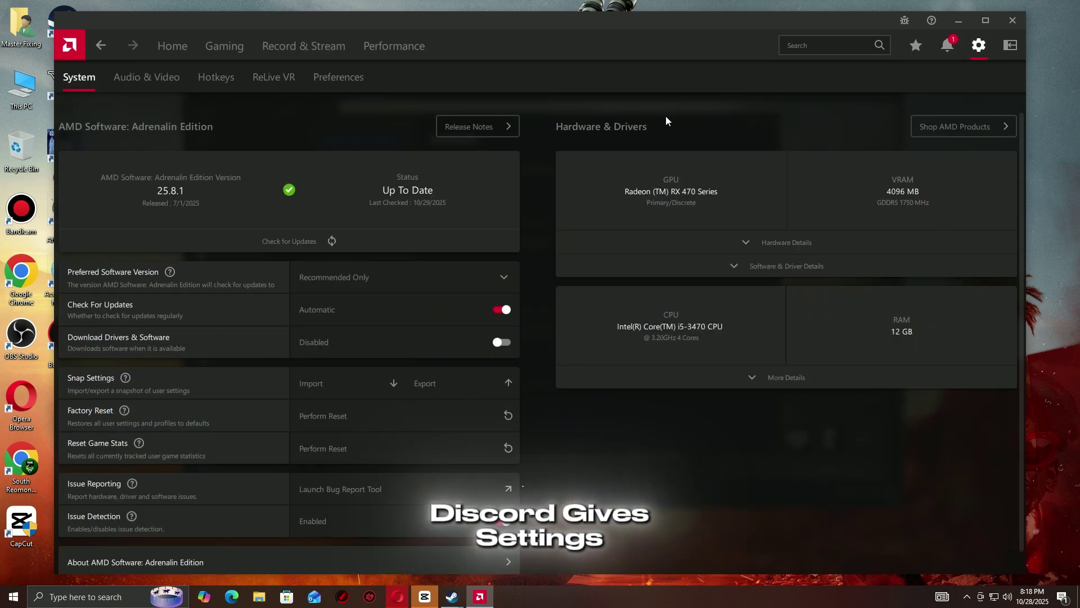
pyautogui.click(343, 84)
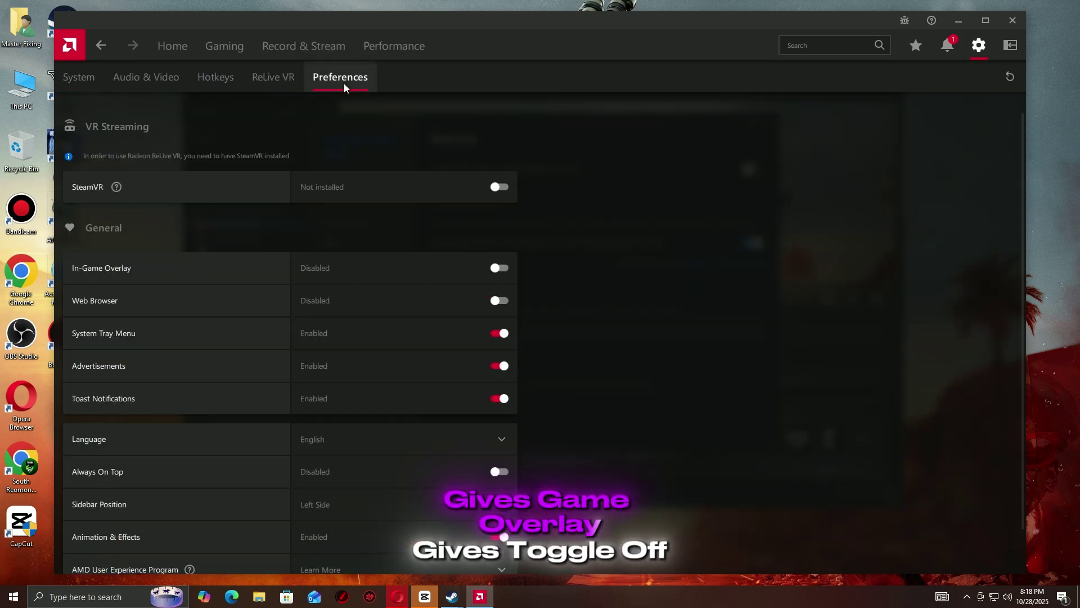
pyautogui.click(504, 268)
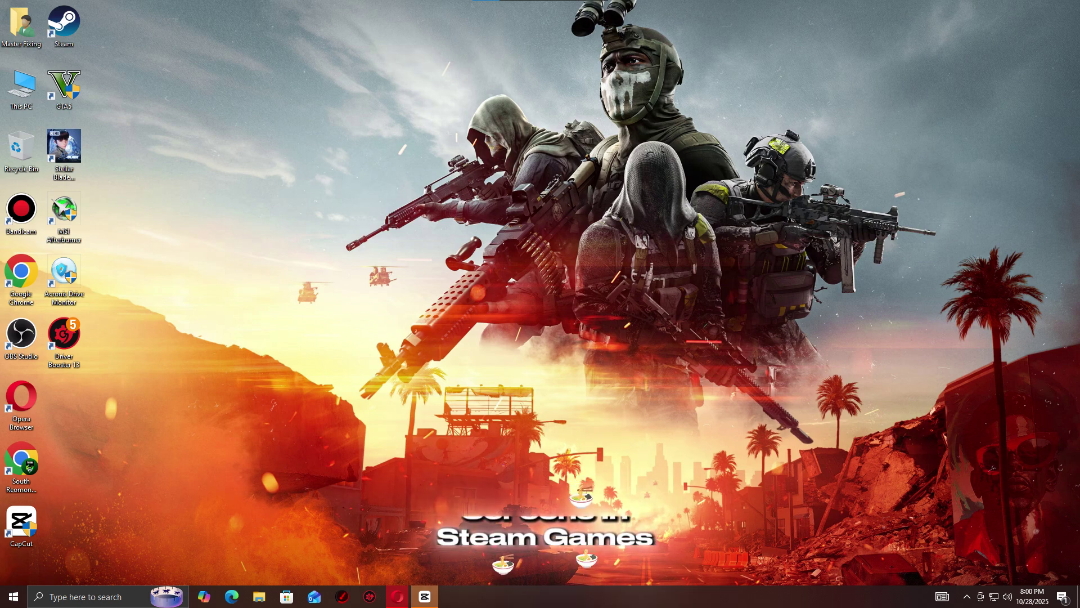
# Open Settings' Windows Update page and check for updates.
pyautogui.click(85, 597)
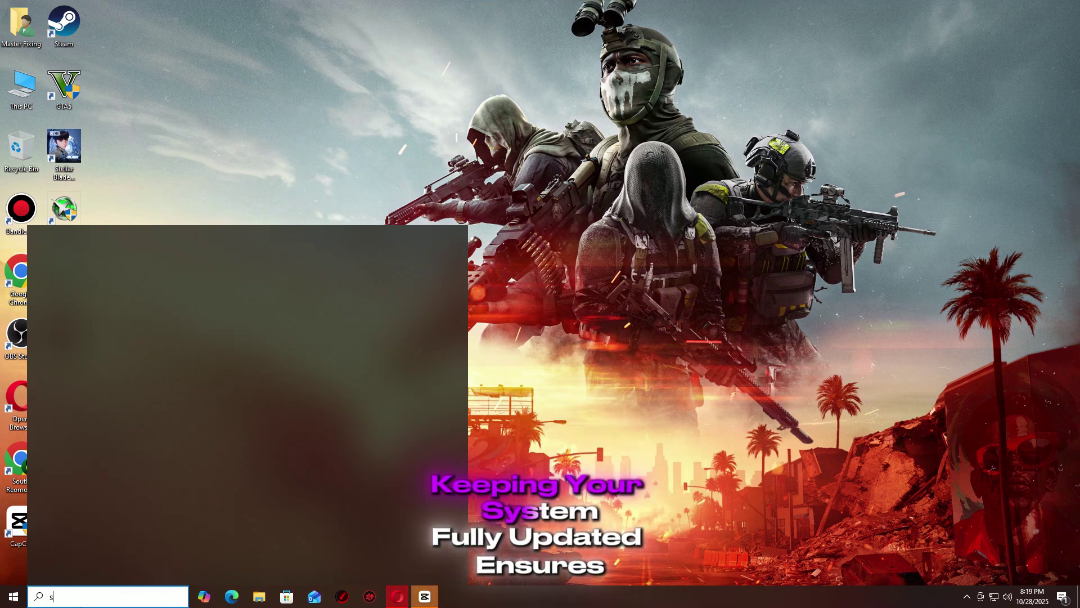
pyautogui.write('setting')
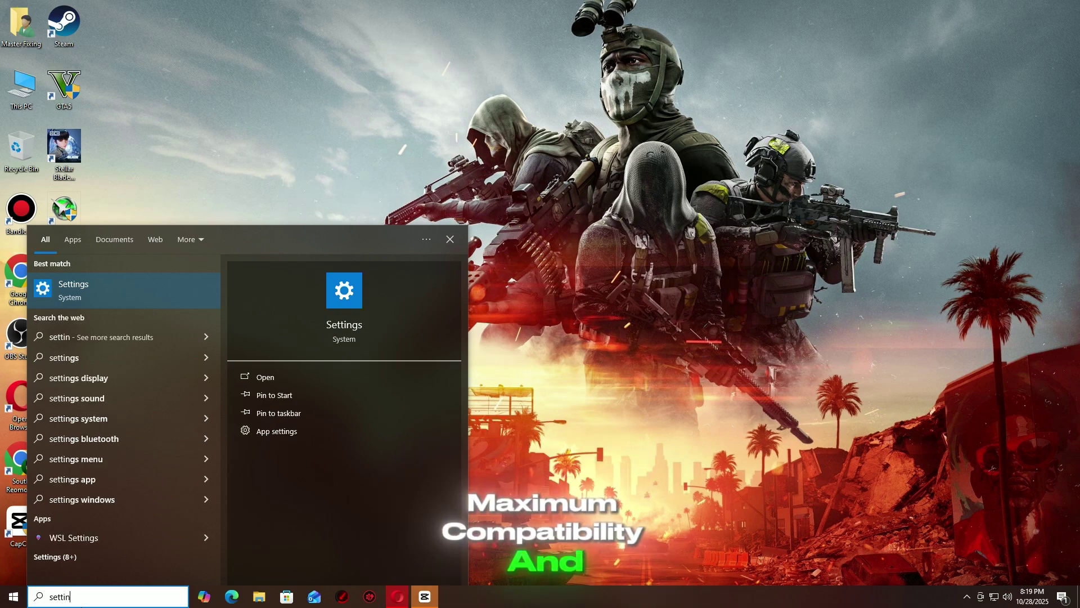
pyautogui.click(114, 297)
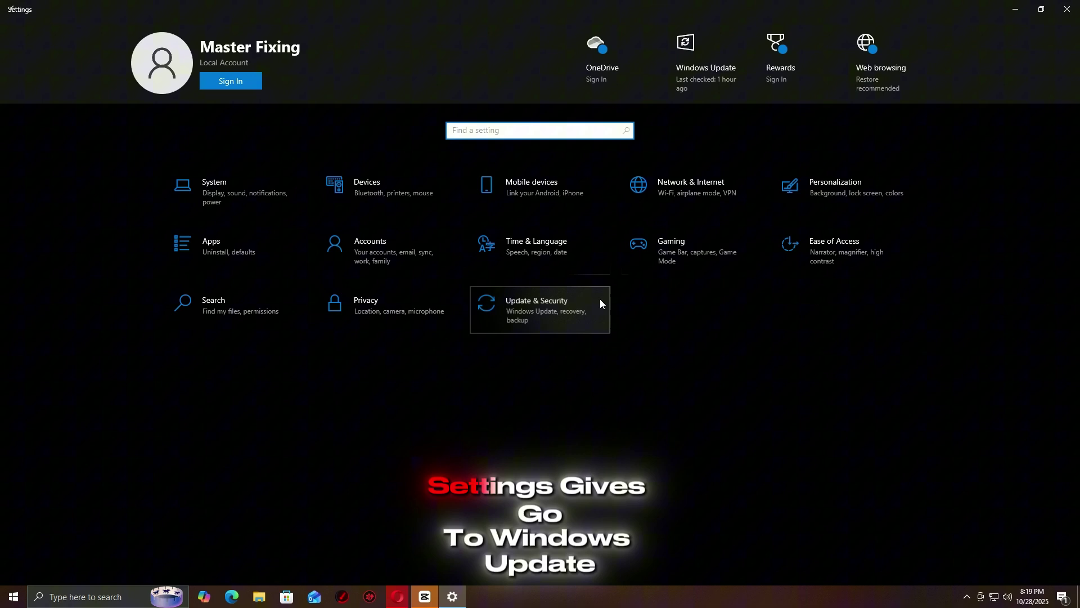
pyautogui.click(600, 299)
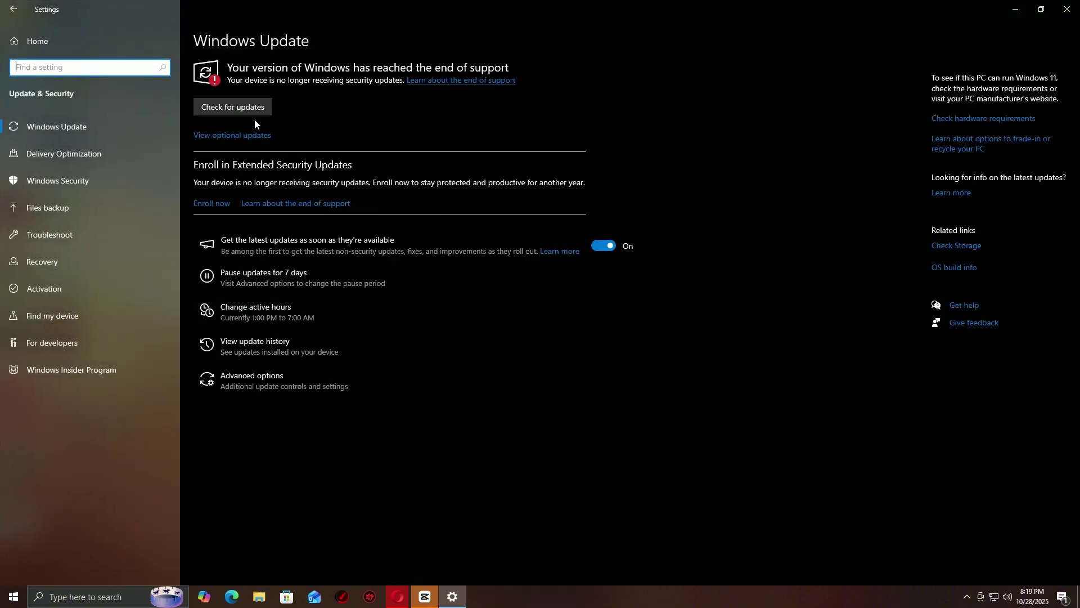
pyautogui.click(233, 107)
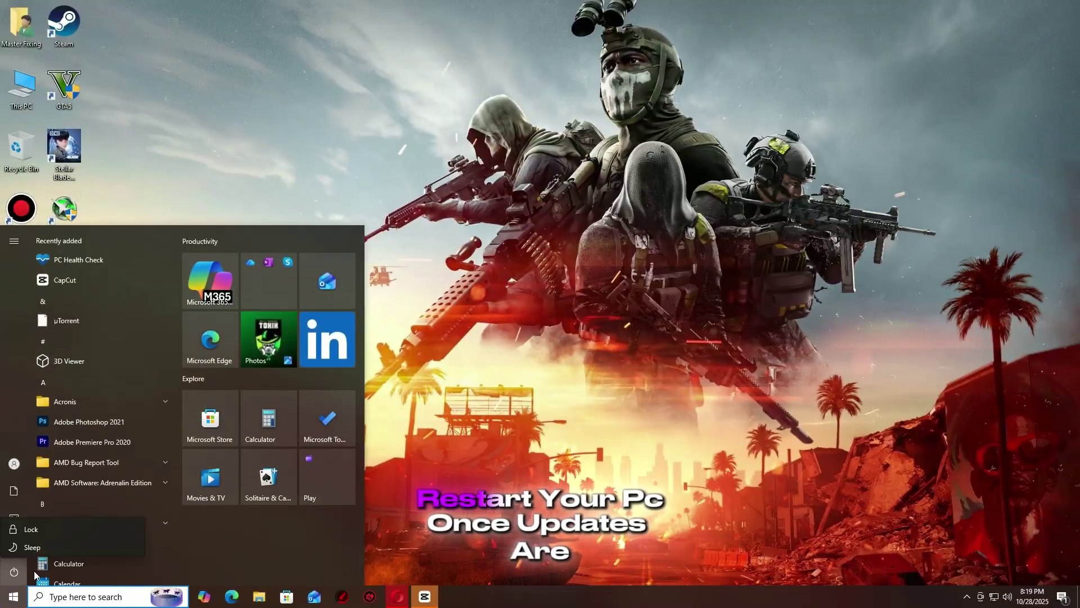
# Restart the PC from the power menu to finish installing updates.
pyautogui.click(14, 573)
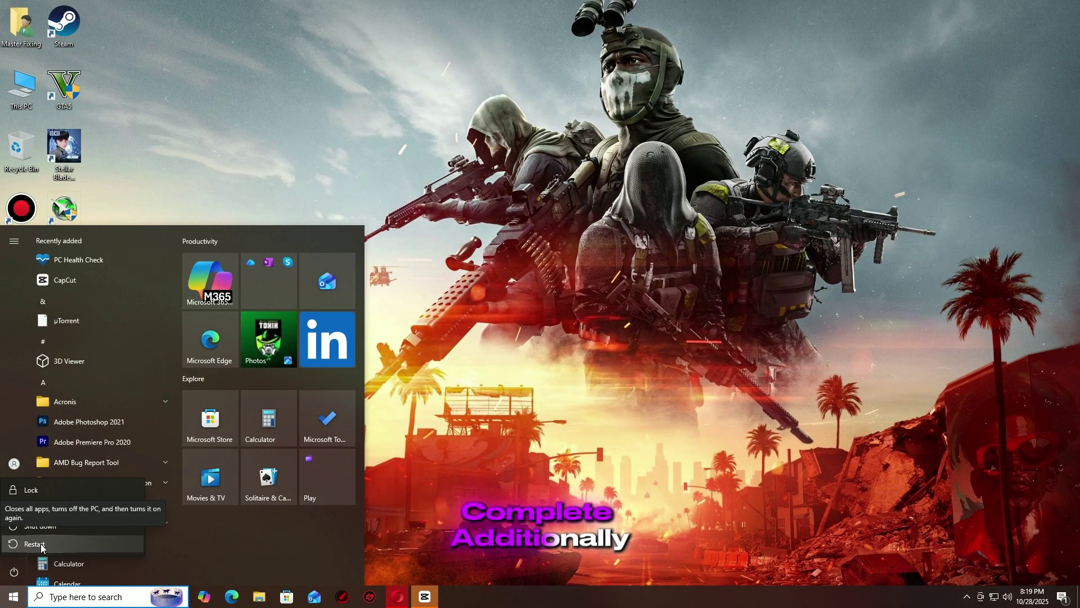
pyautogui.click(40, 544)
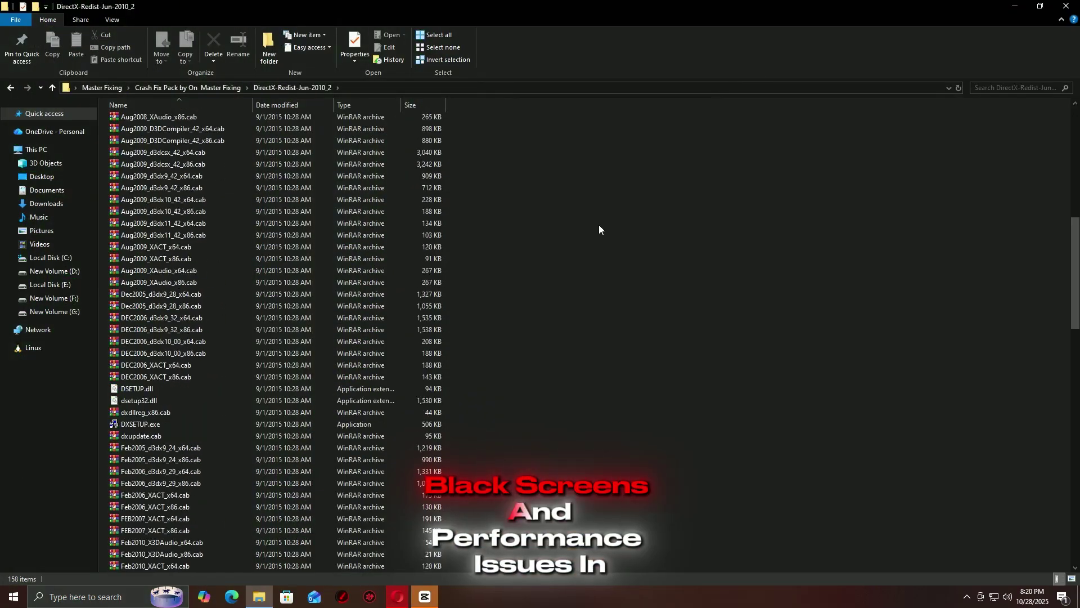
# Install the DirectX runtime with DXSETUP.exe, then launch install_all.bat for the Visual C++ runtimes.
pyautogui.doubleClick(144, 424)
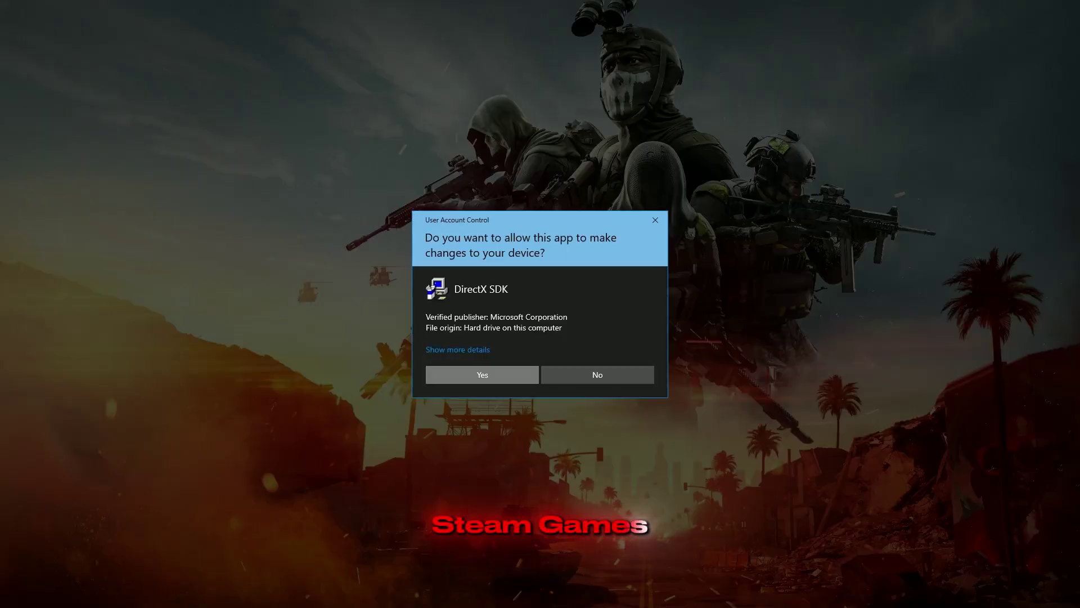
pyautogui.click(448, 377)
pyautogui.click(167, 221)
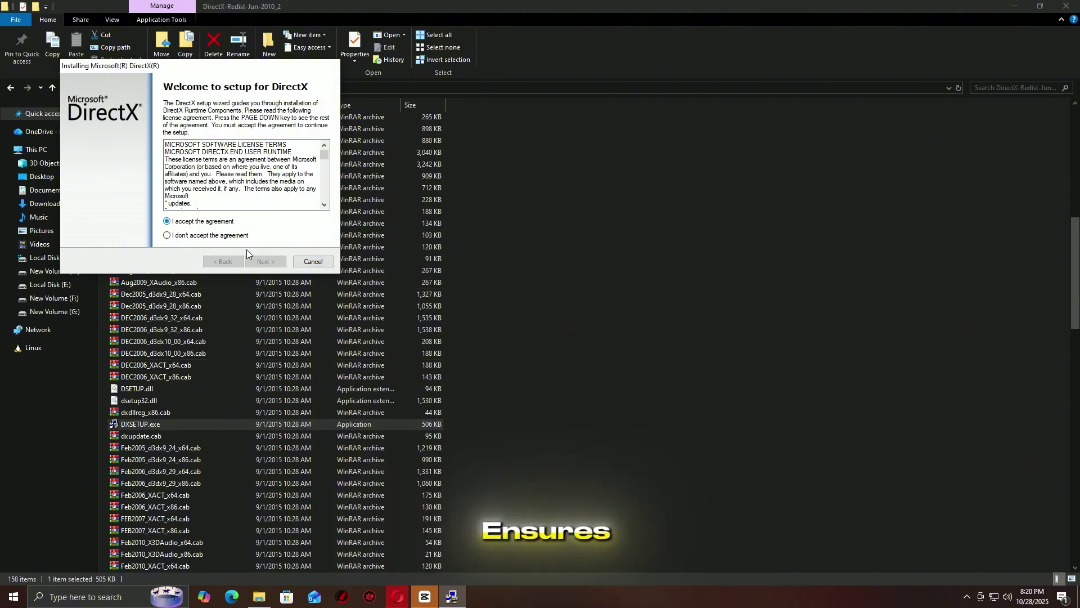
pyautogui.click(264, 260)
pyautogui.click(262, 262)
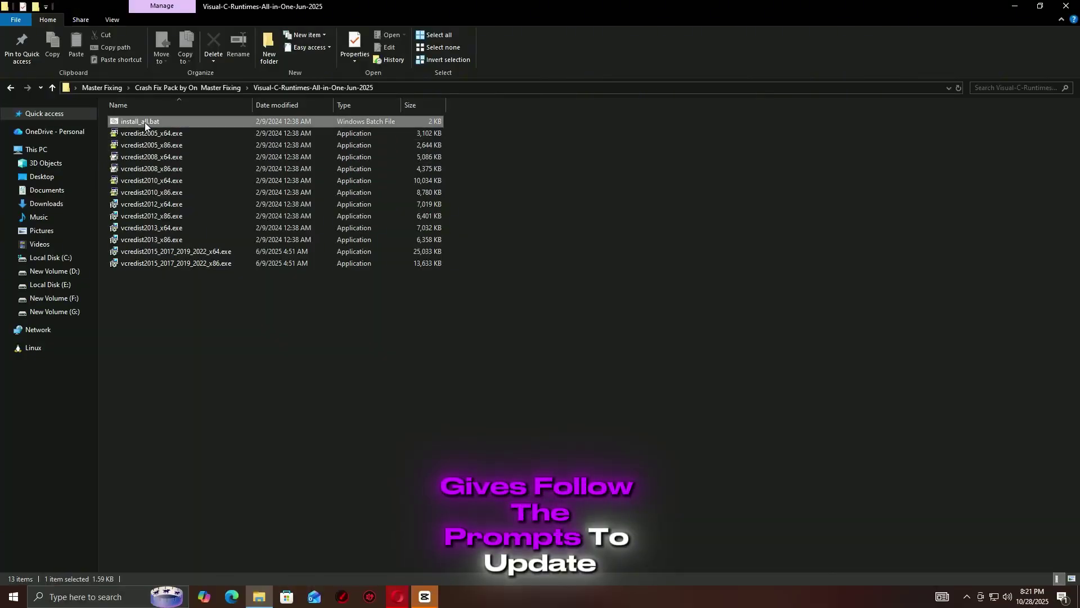
pyautogui.doubleClick(145, 123)
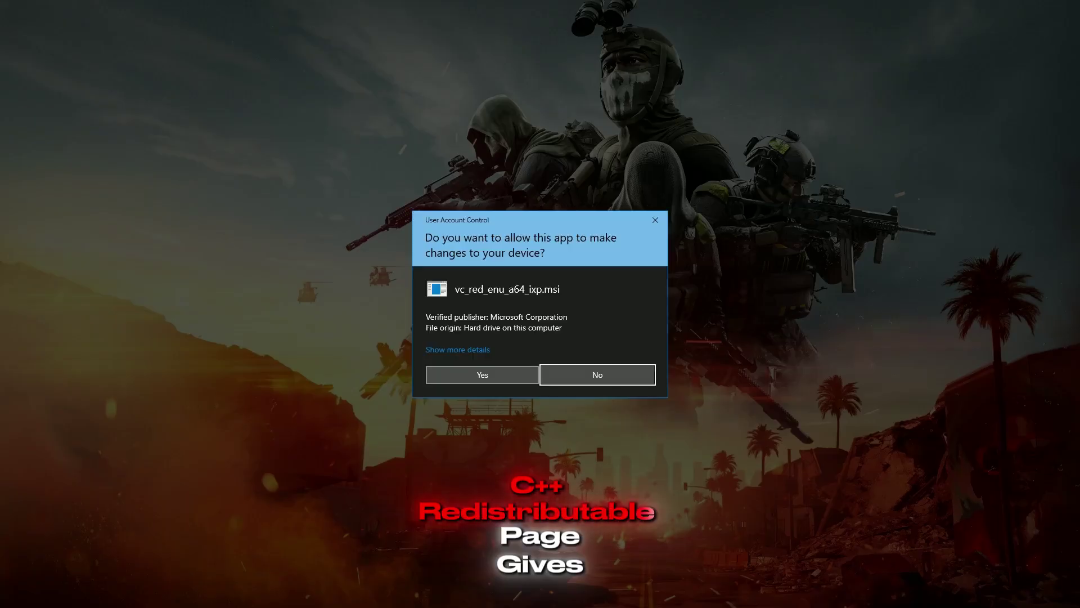
# Approve the x64 and x86 Visual C++ redistributable installs, then restart the PC.
pyautogui.click(482, 374)
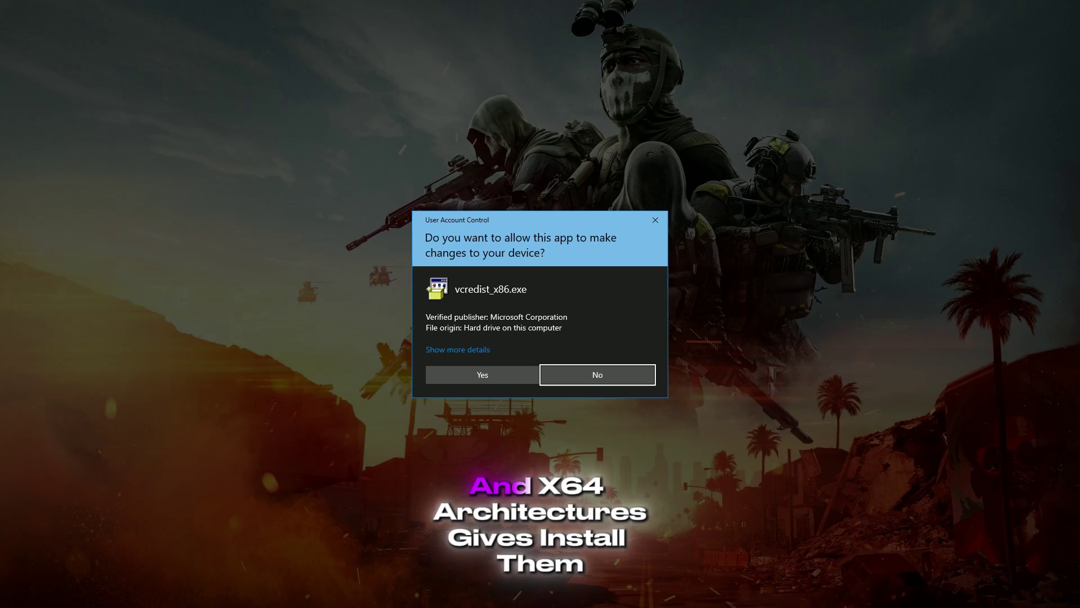
pyautogui.click(483, 374)
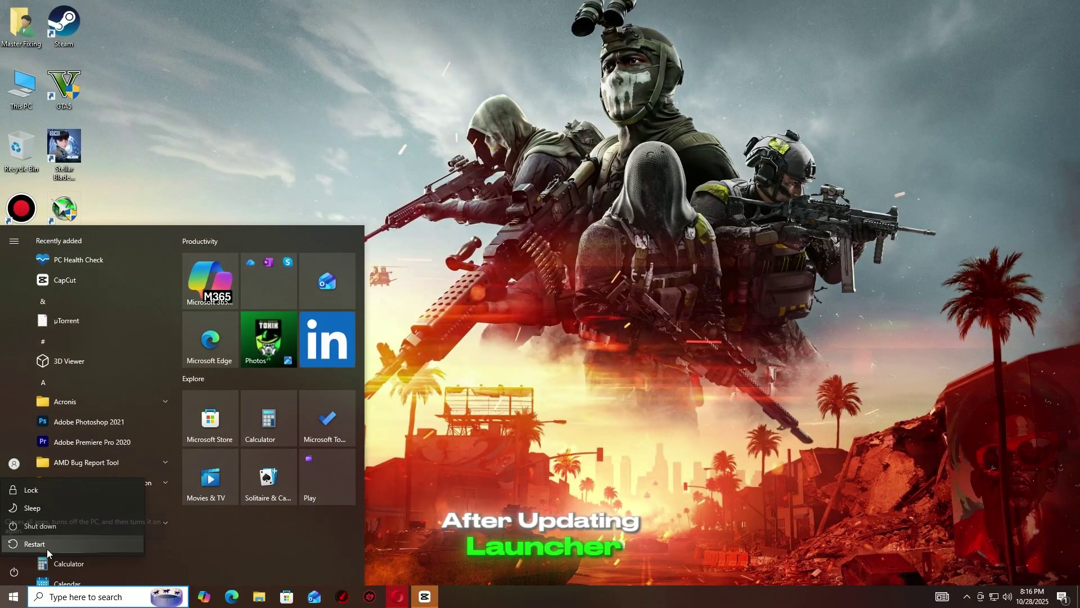
pyautogui.click(50, 548)
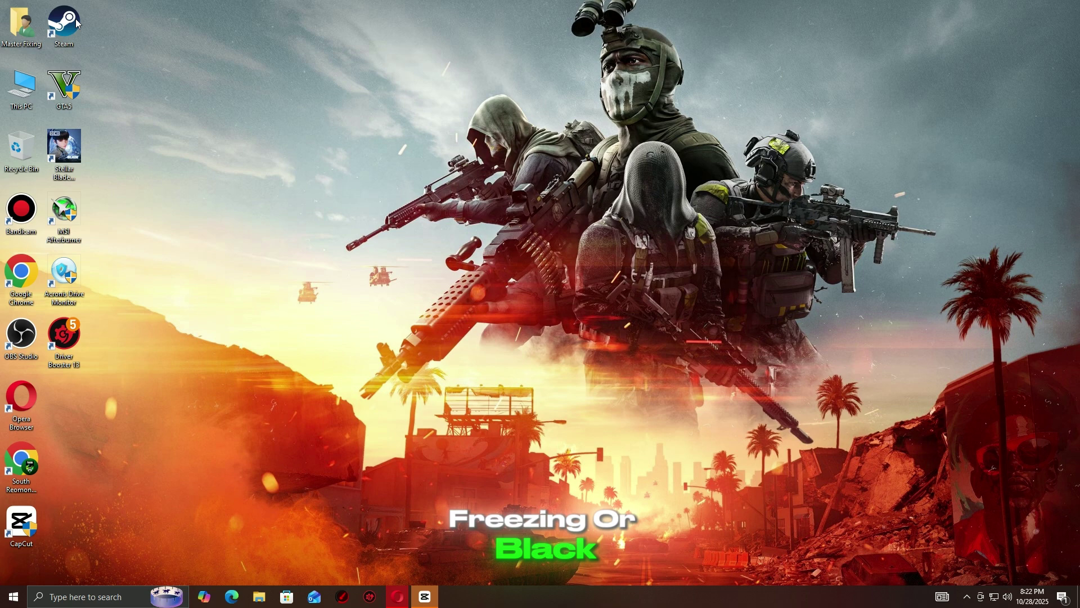
# Uninstall Battlefield 6 from the Steam library using its Manage menu.
pyautogui.doubleClick(76, 21)
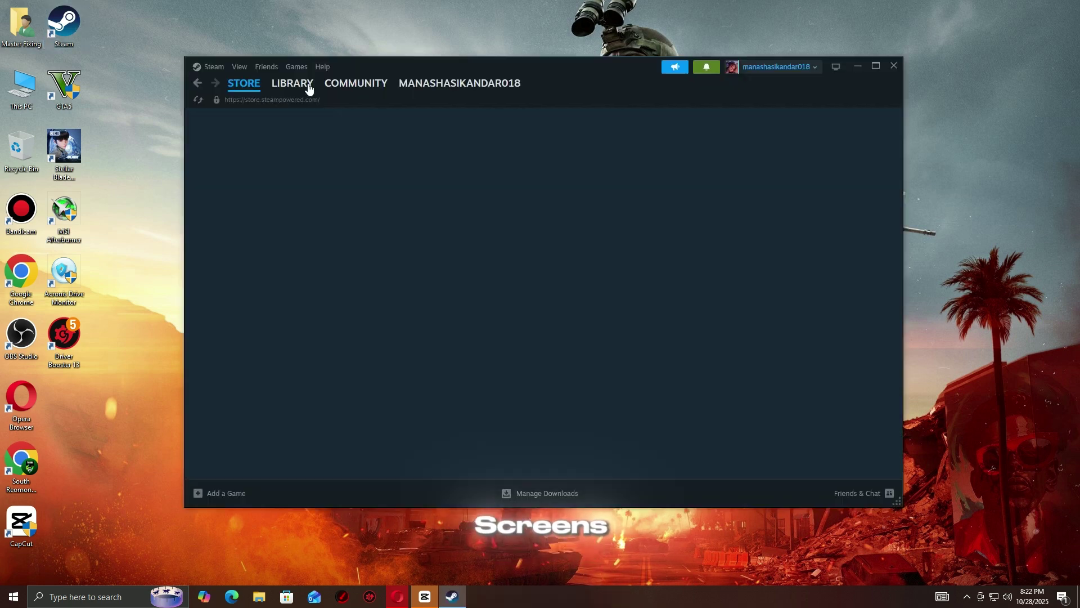
pyautogui.click(292, 82)
pyautogui.rightClick(237, 472)
pyautogui.moveTo(262, 437)
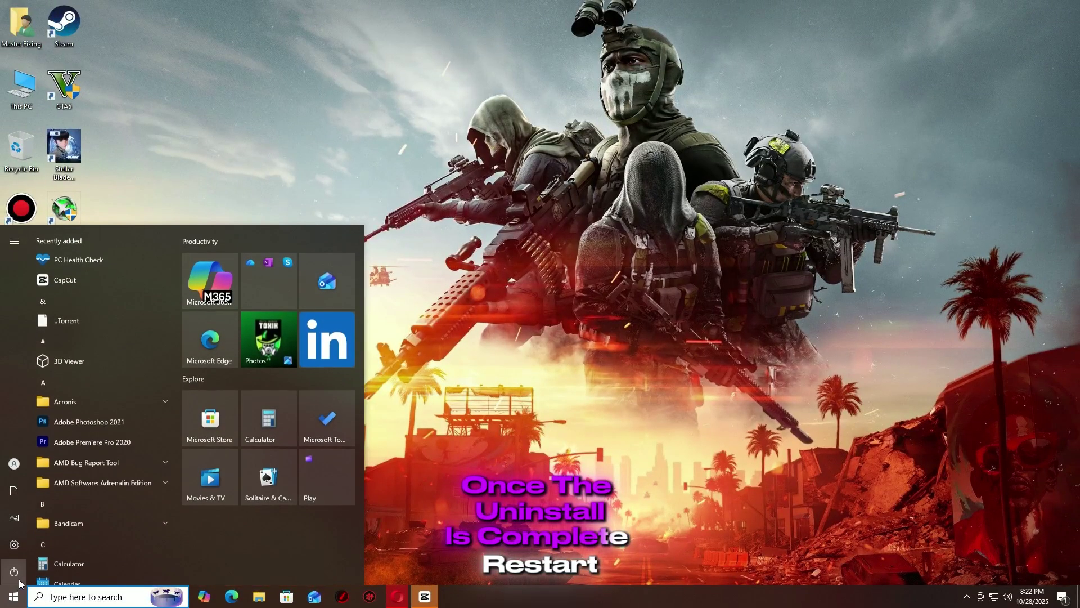
pyautogui.click(13, 572)
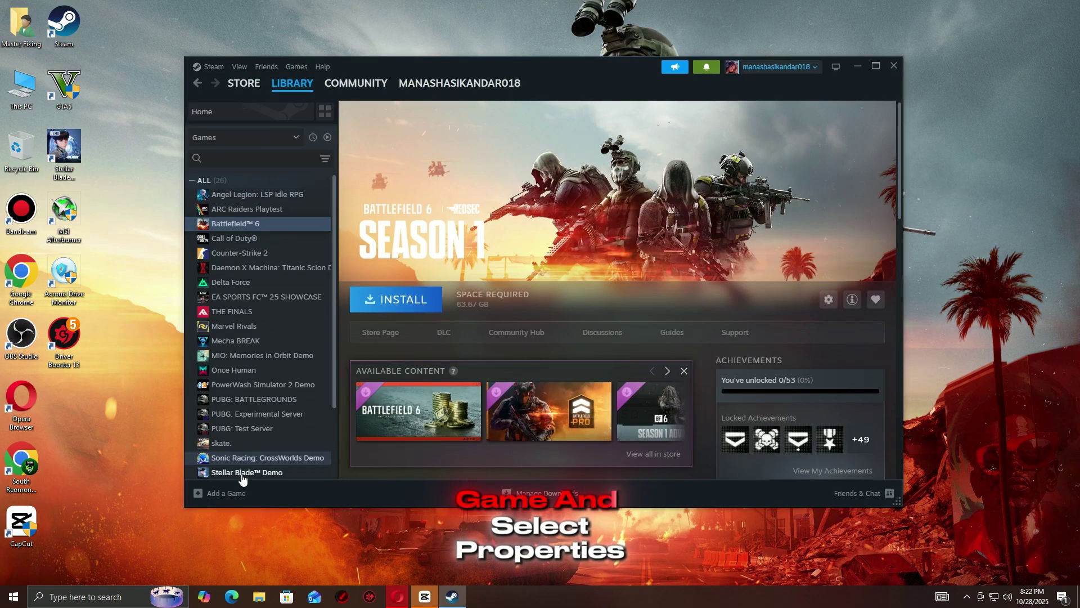
# Replace the Stellar Blade Demo's -dx11 launch option with -dx12 in its Steam Properties.
pyautogui.rightClick(243, 473)
pyautogui.click(273, 462)
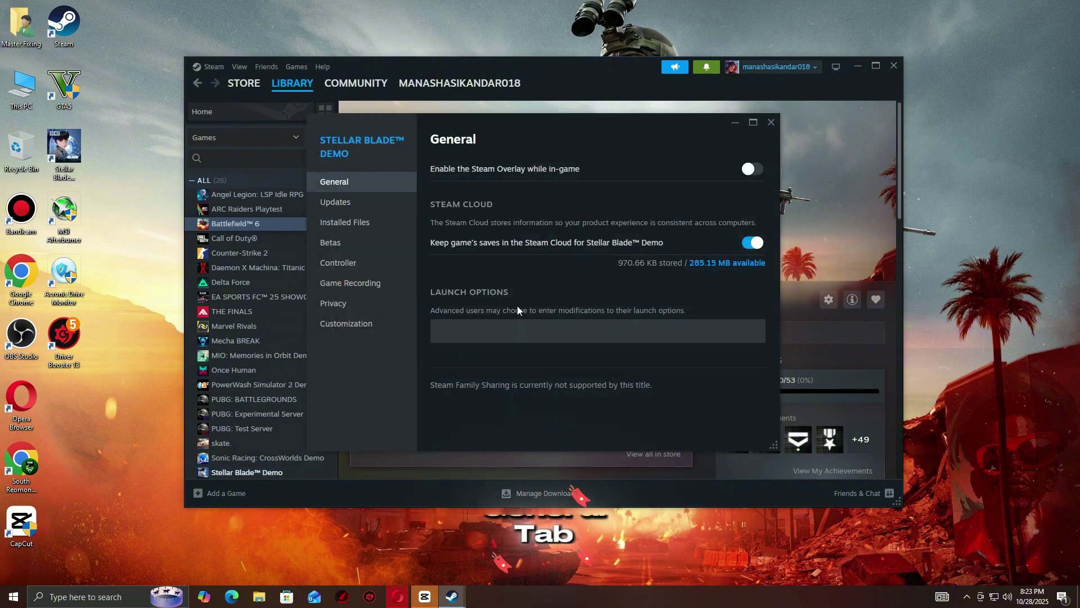
pyautogui.click(517, 331)
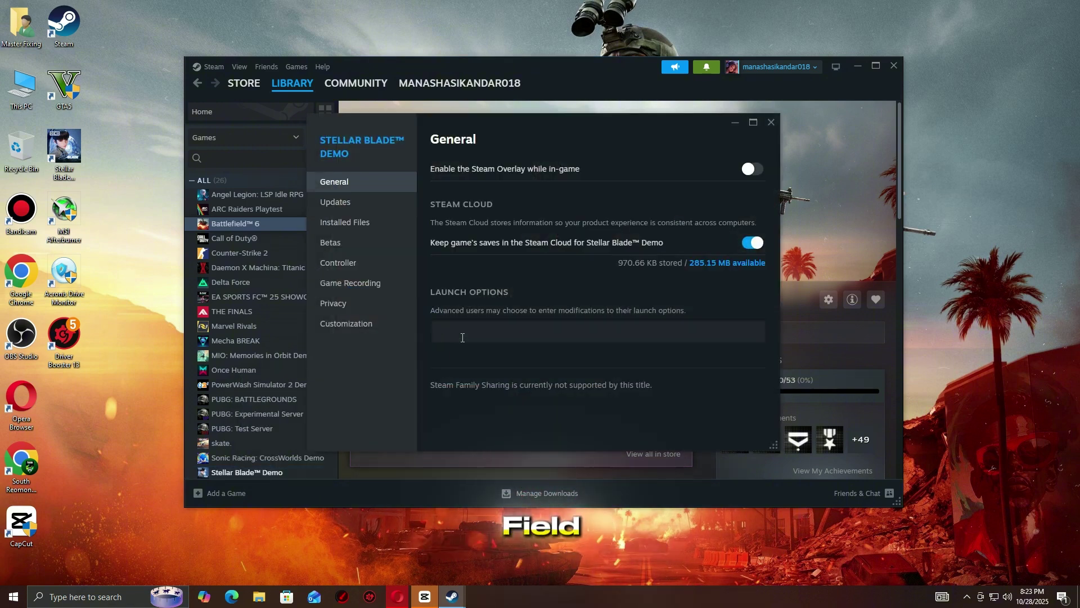
pyautogui.write('-dx11')
pyautogui.hotkey('ctrl', 'a')
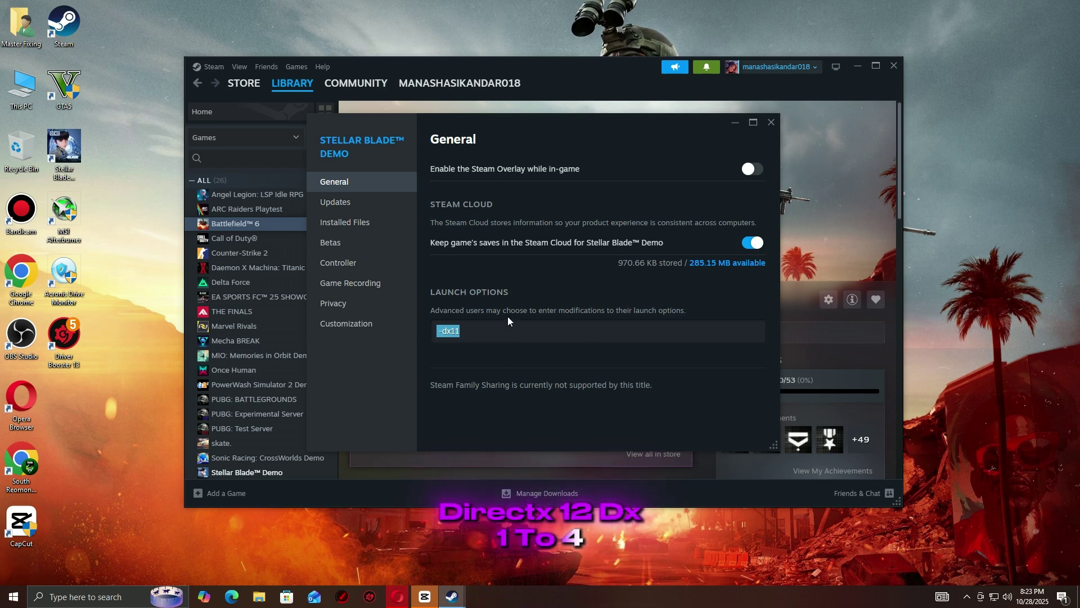
pyautogui.press('BackSpace')
pyautogui.write('-dx')
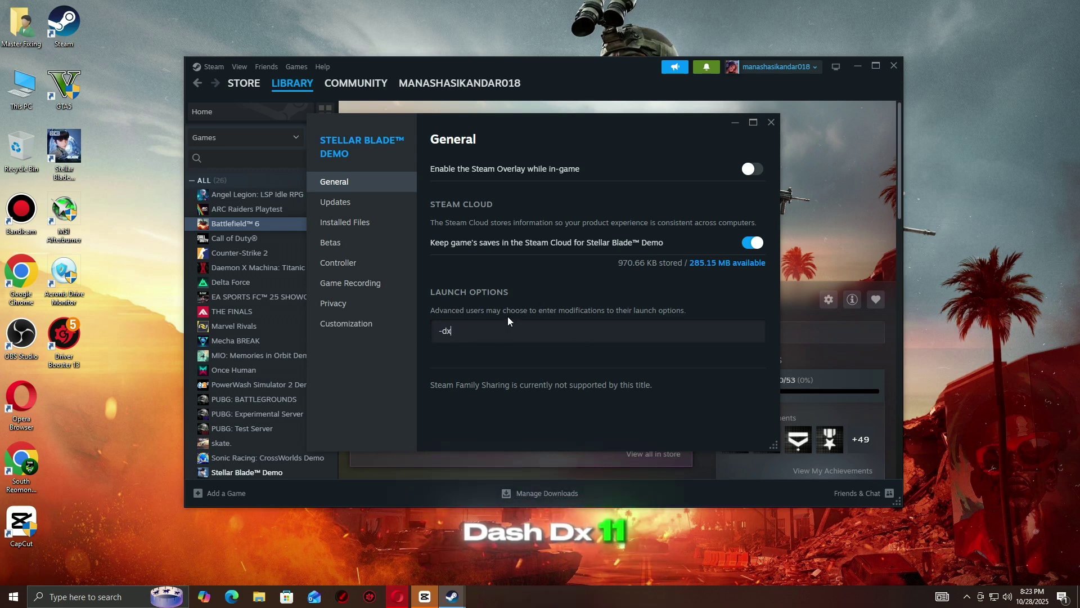
pyautogui.write('12')
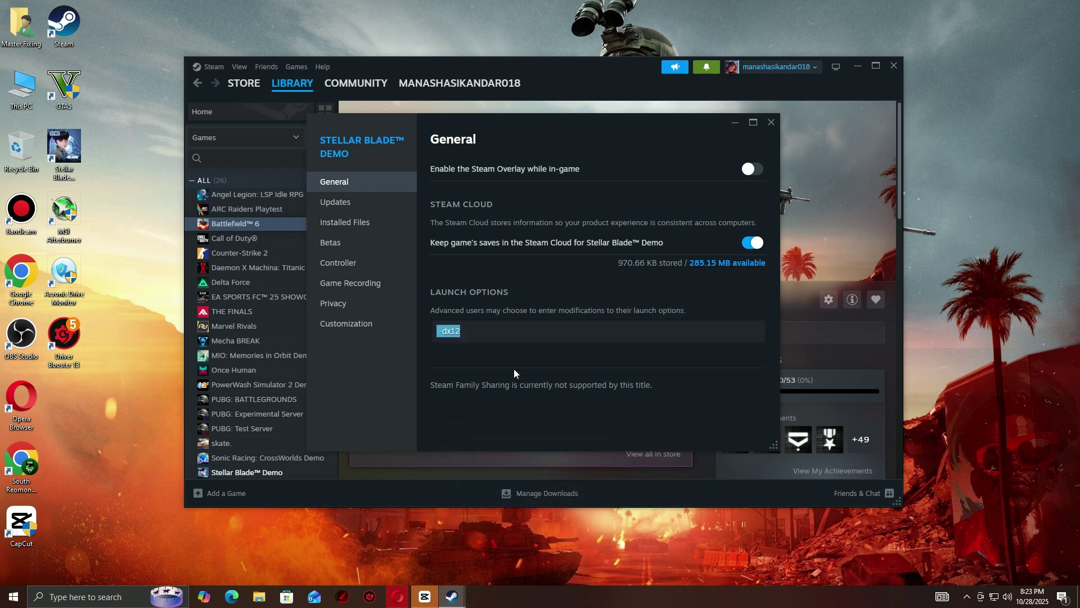
pyautogui.hotkey('ctrl', 'a')
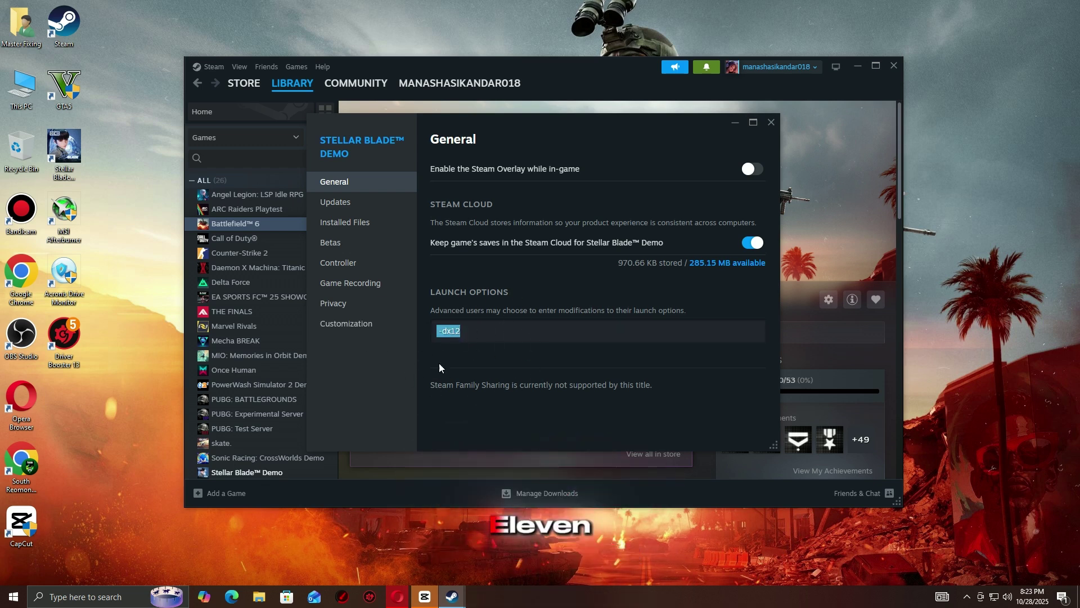